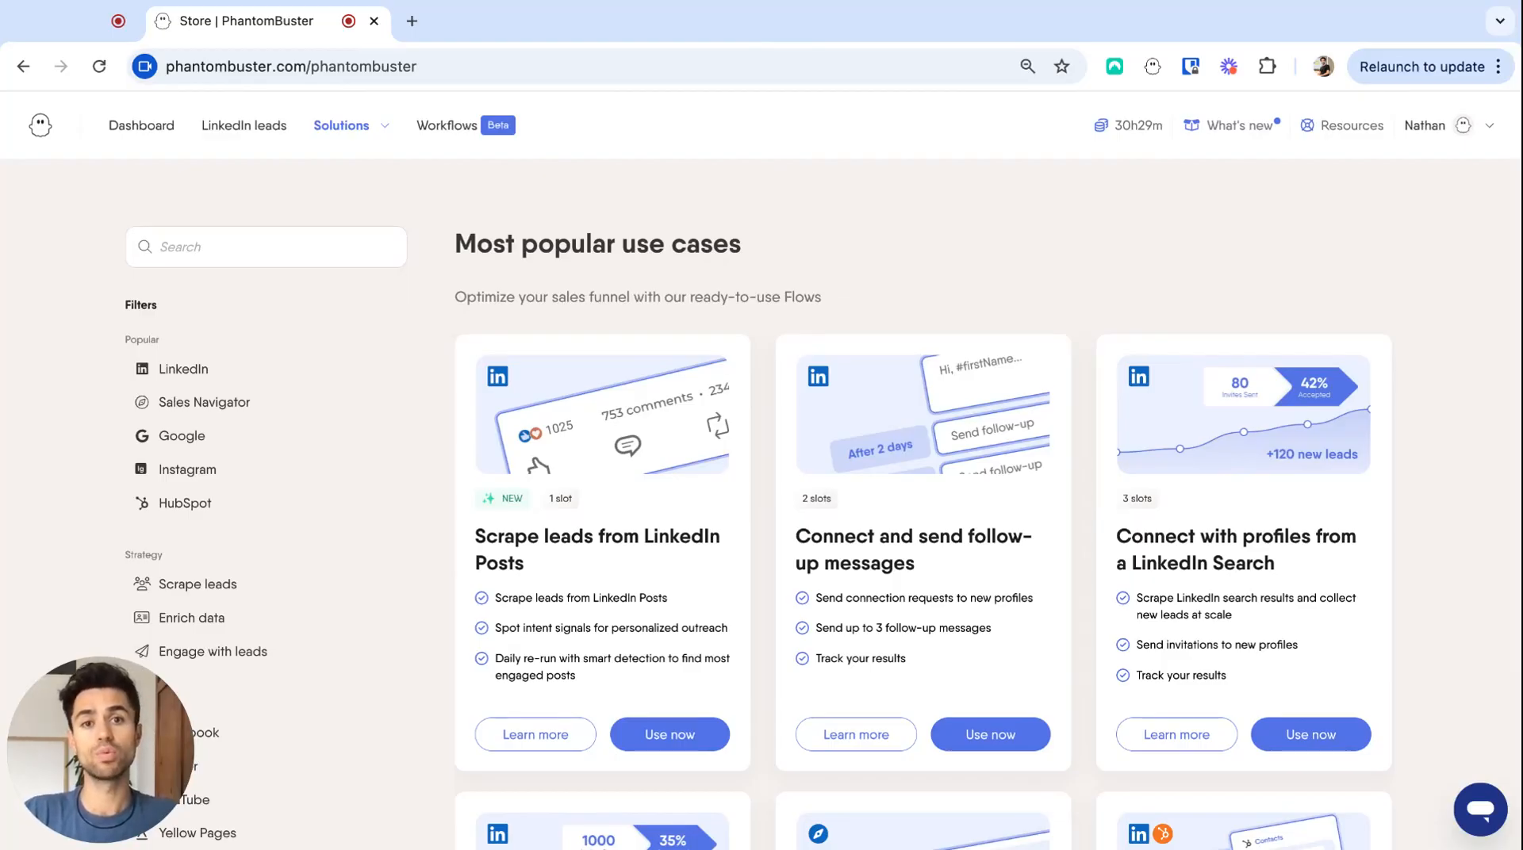
# - Search the store for "linkedin activity extra" and start setting up the LinkedIn Activity Extractor phantom
pyautogui.click(313, 252)
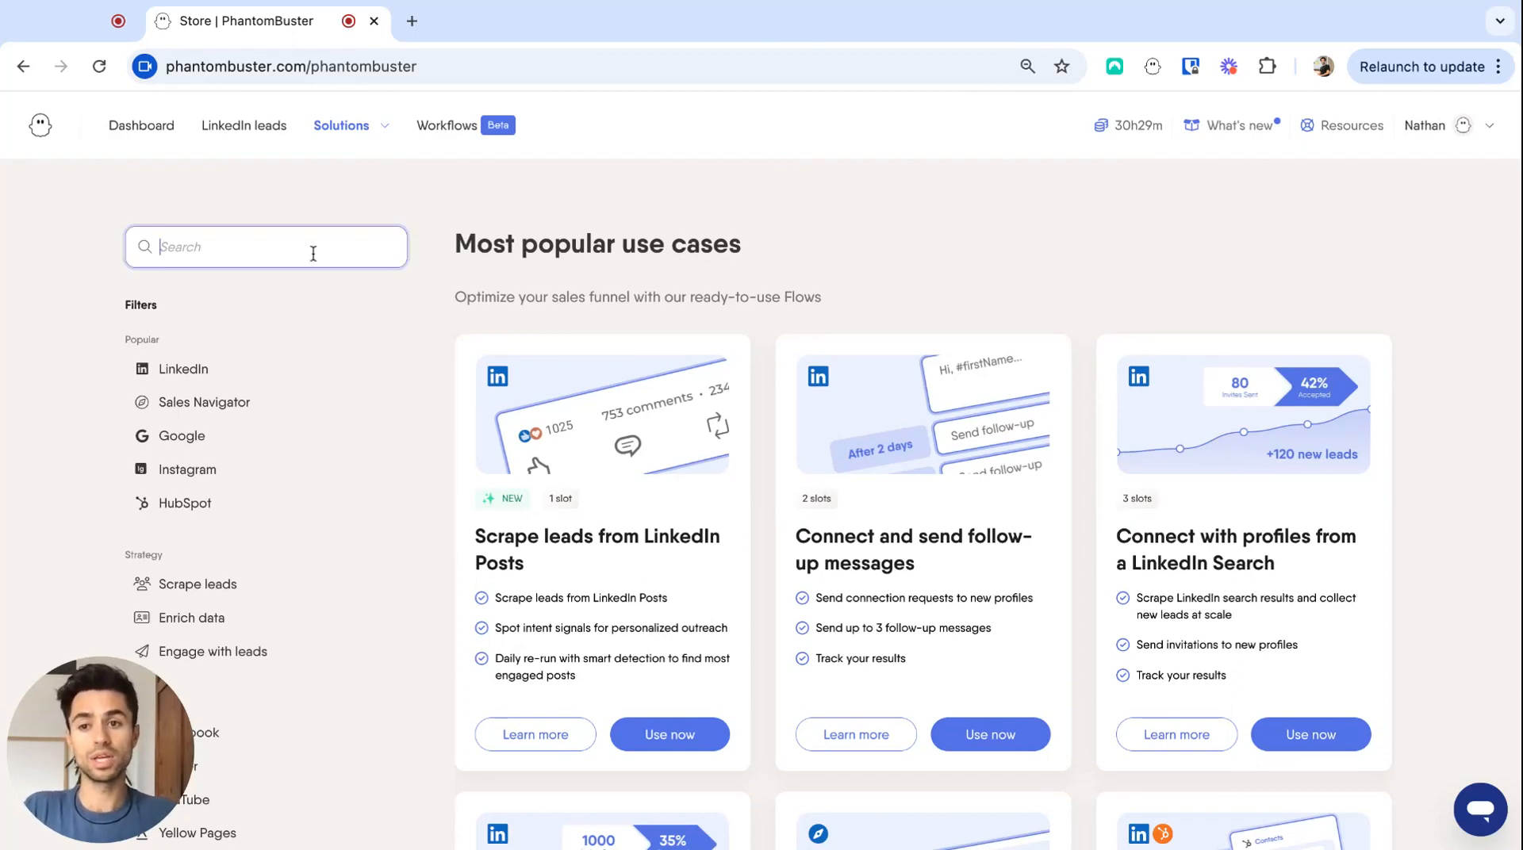
pyautogui.write('linkedin ')
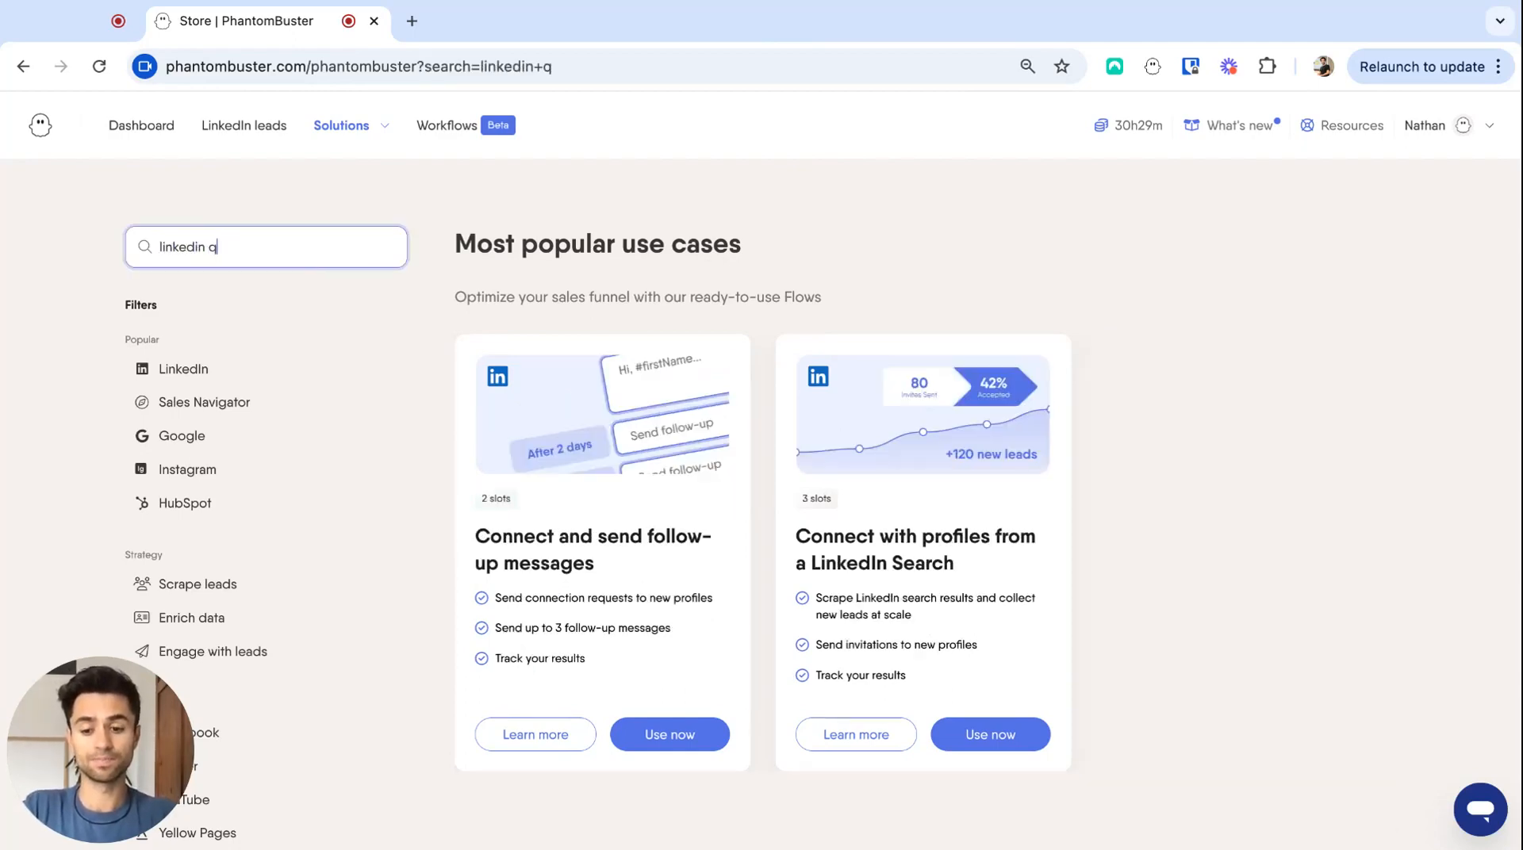
pyautogui.write('activity ')
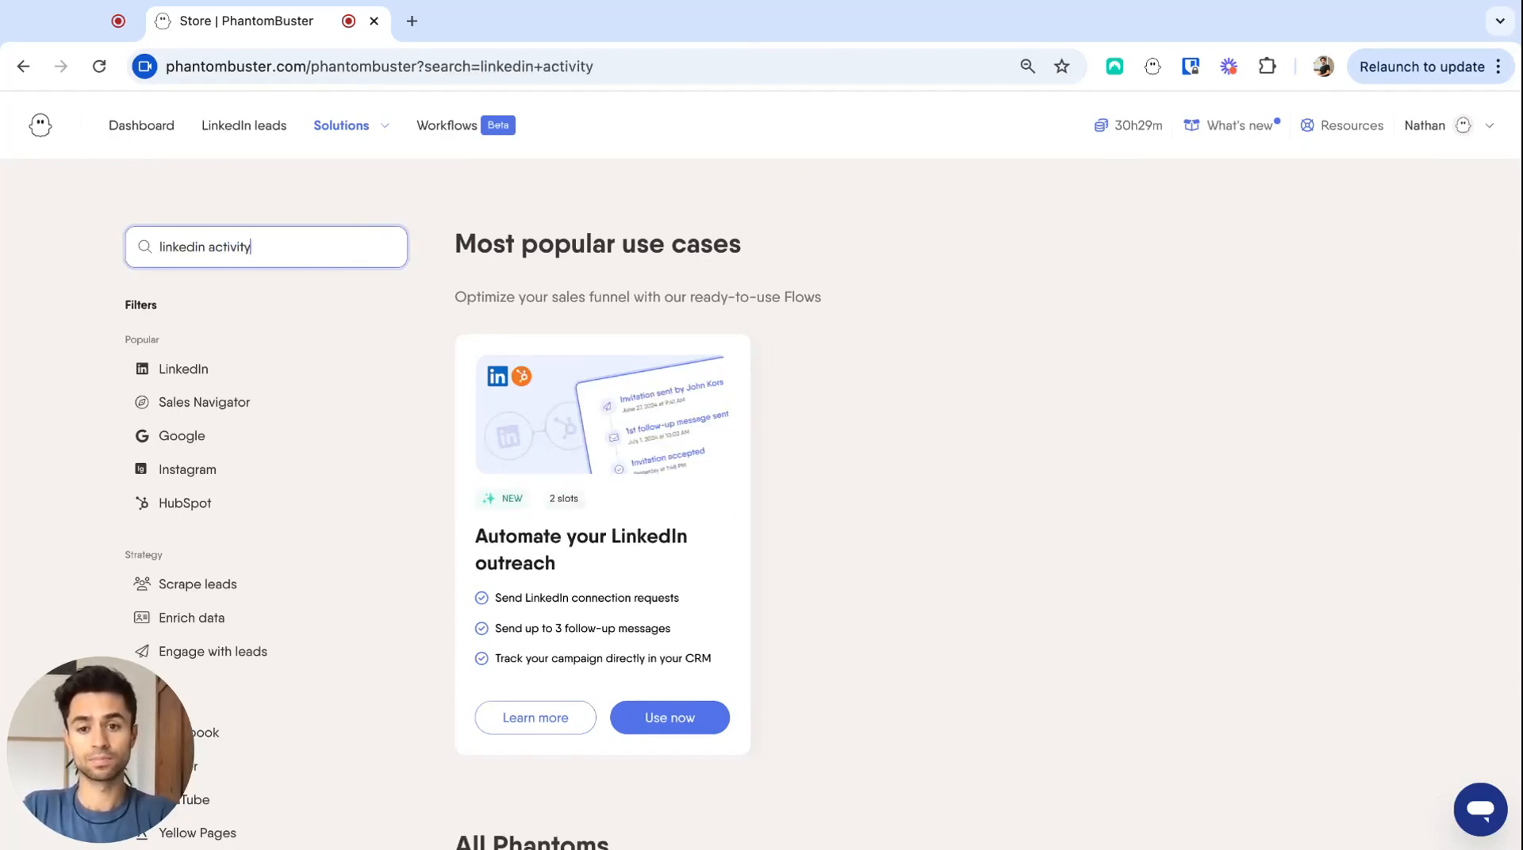
pyautogui.write('extra')
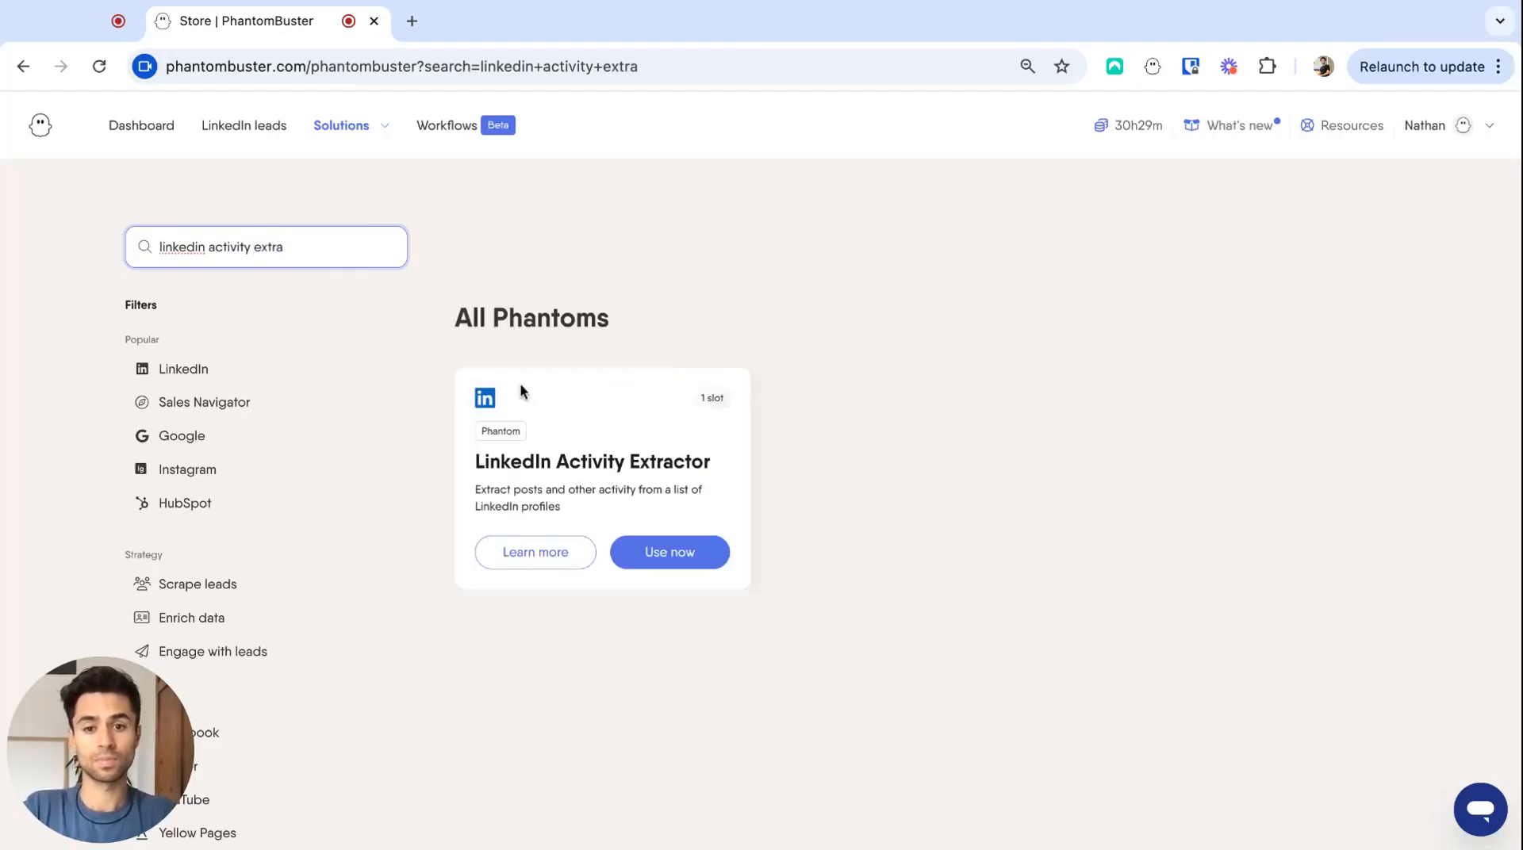
pyautogui.click(663, 547)
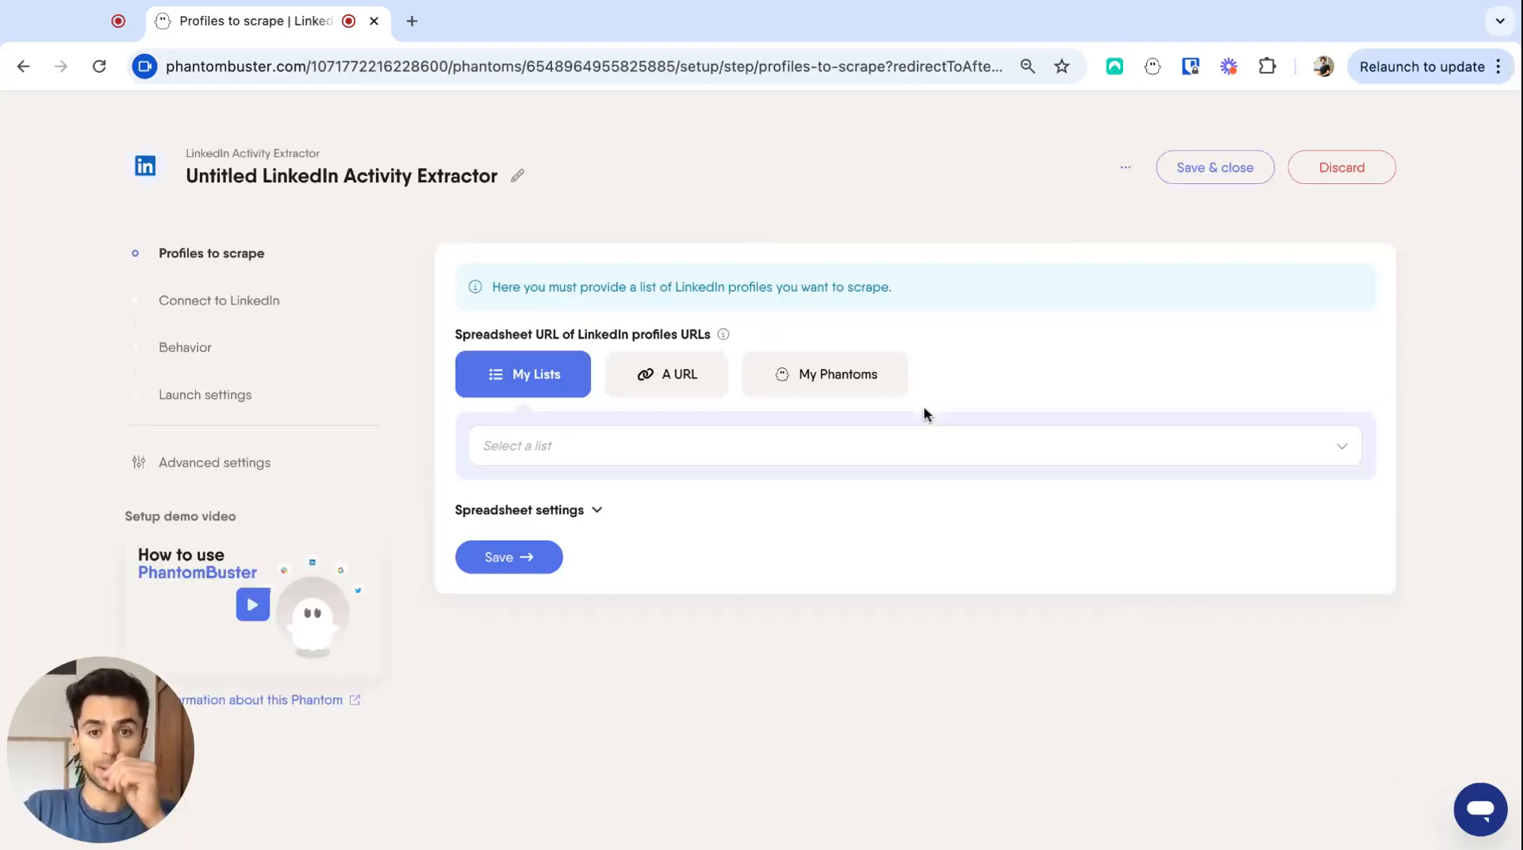
# - Use a single LinkedIn profile URL as the source to scrape, and save both this and the LinkedIn account connection
pyautogui.click(696, 390)
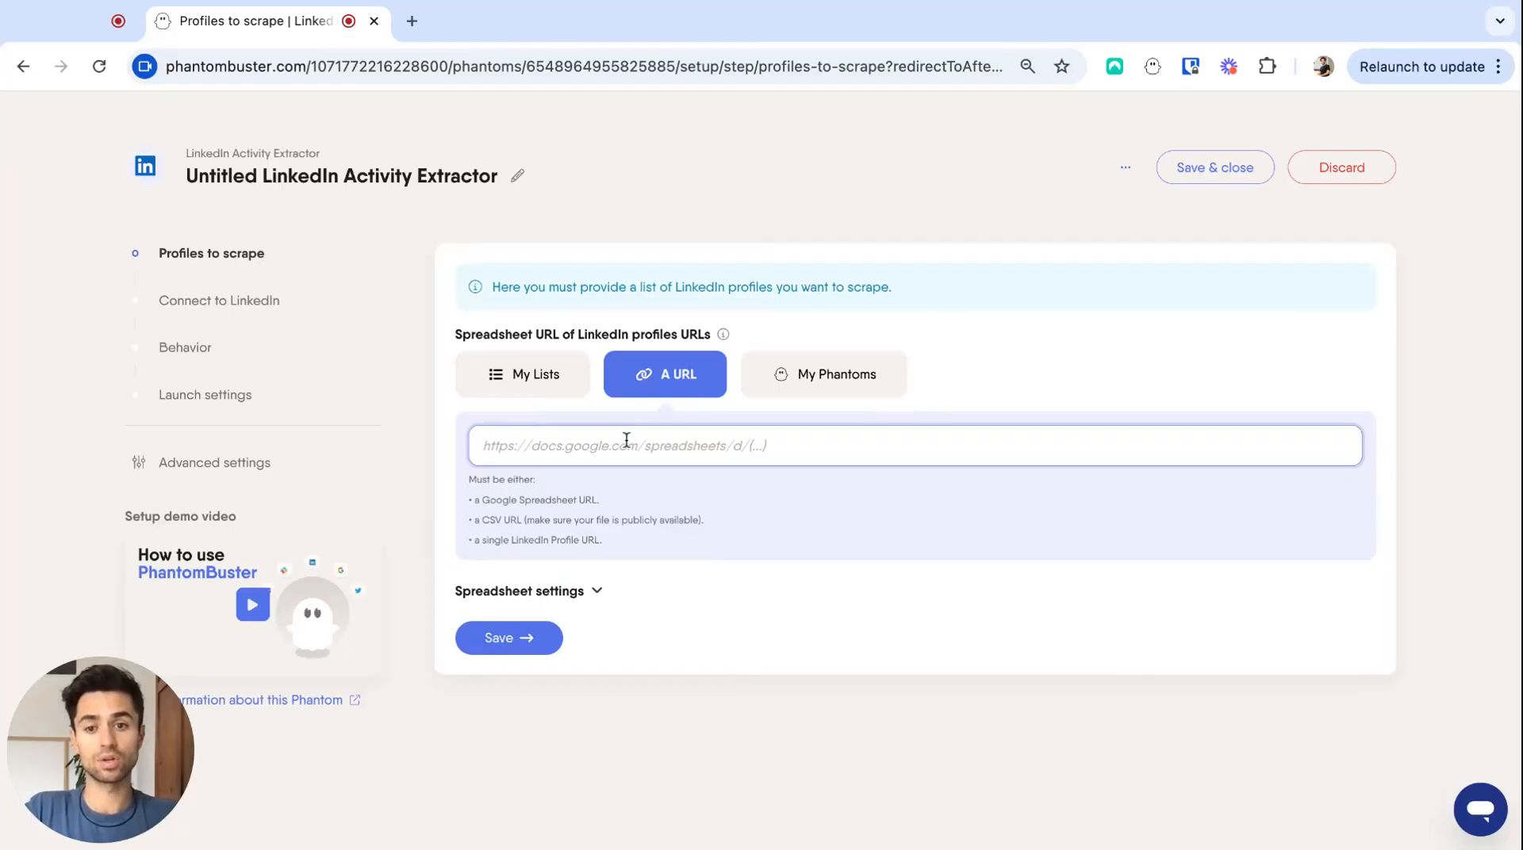
pyautogui.write('https://www.linkedin.com/in/nathan-g-12ab42239/')
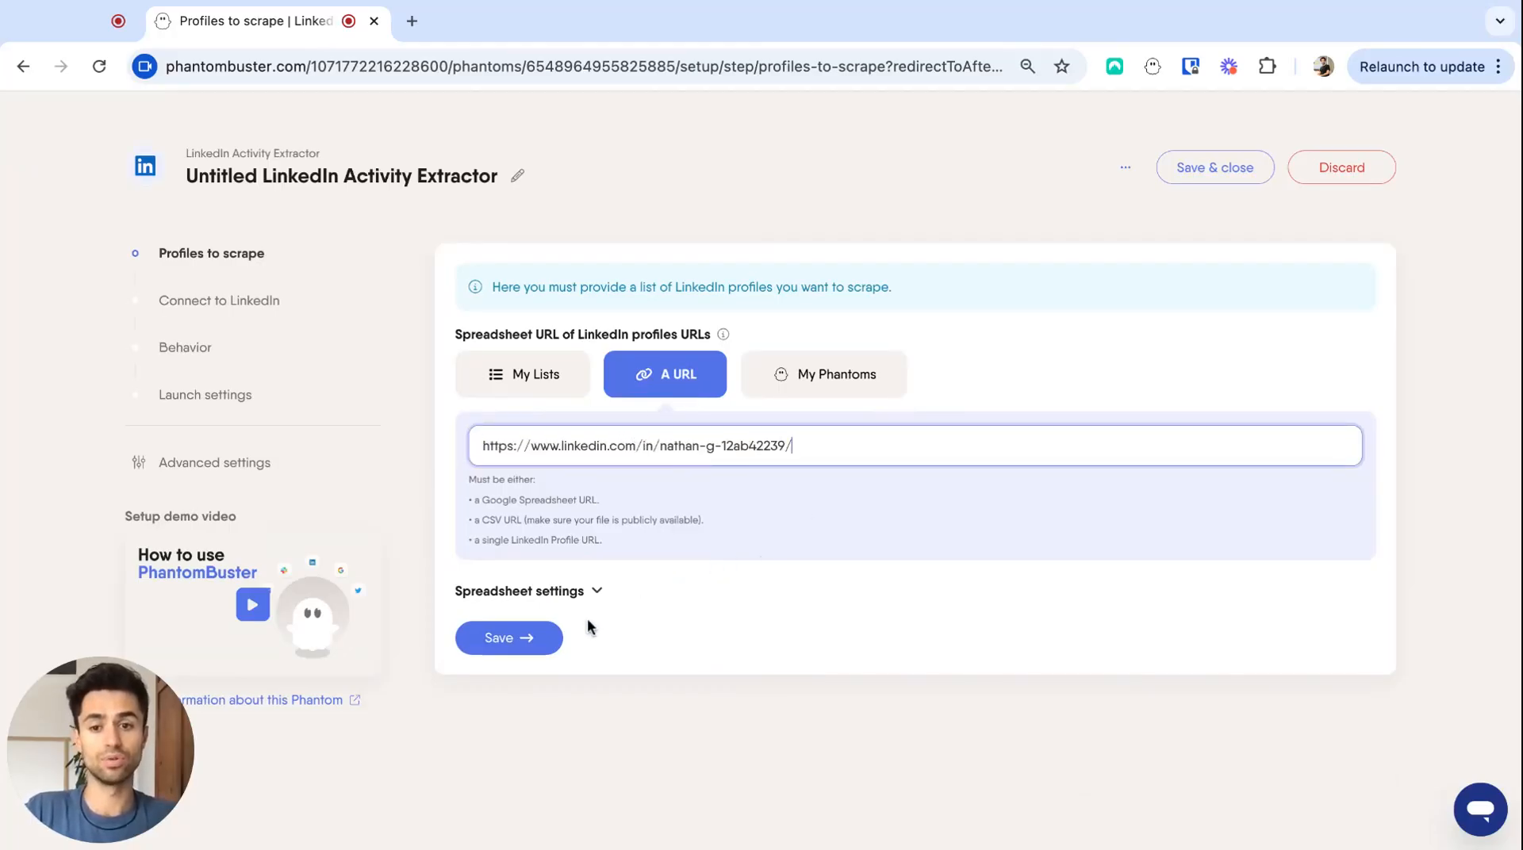
pyautogui.click(520, 638)
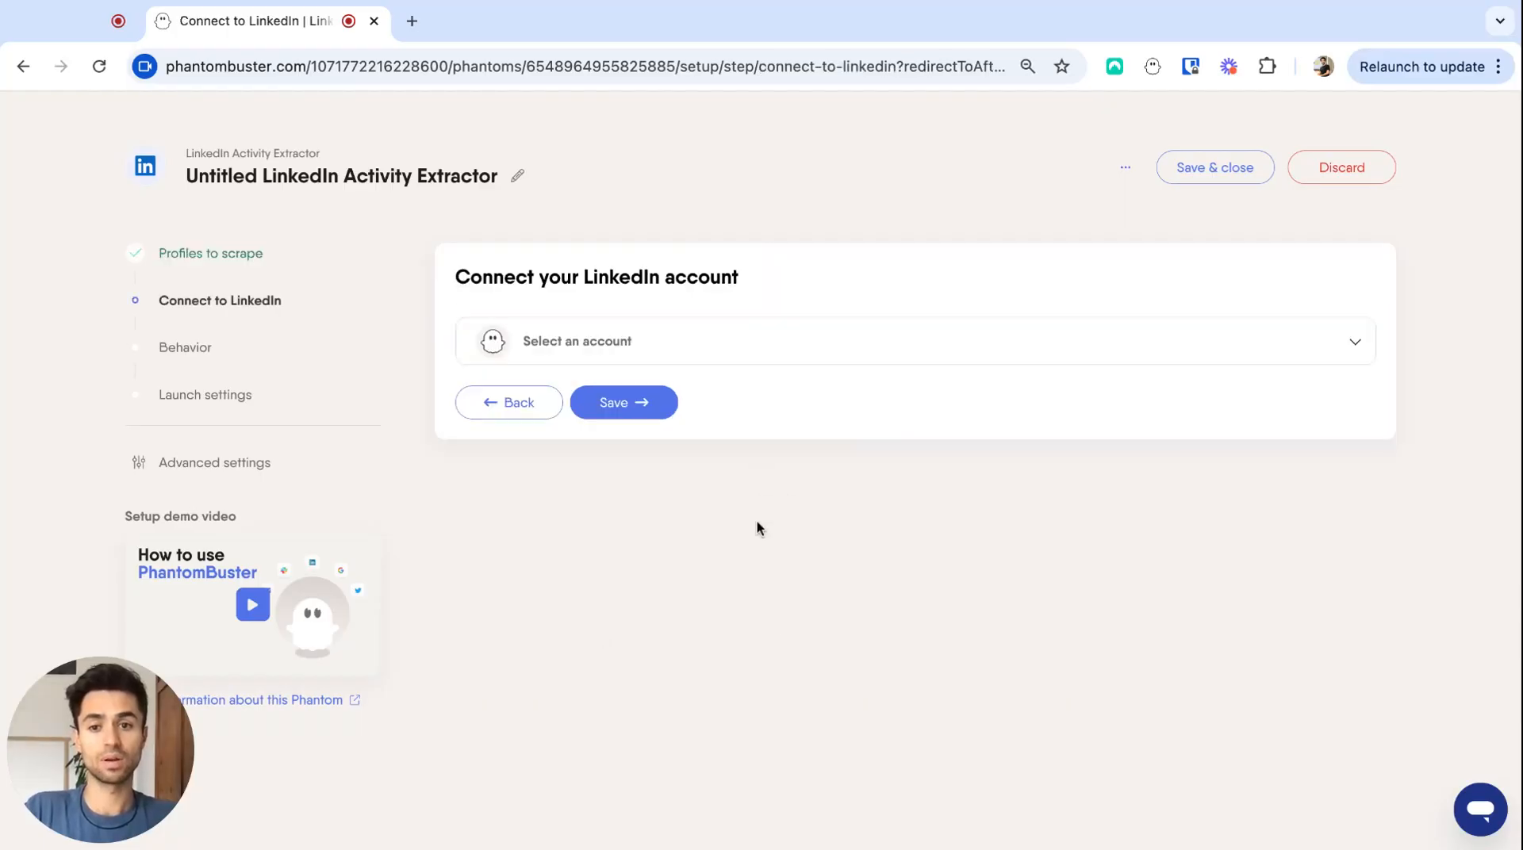
pyautogui.click(642, 406)
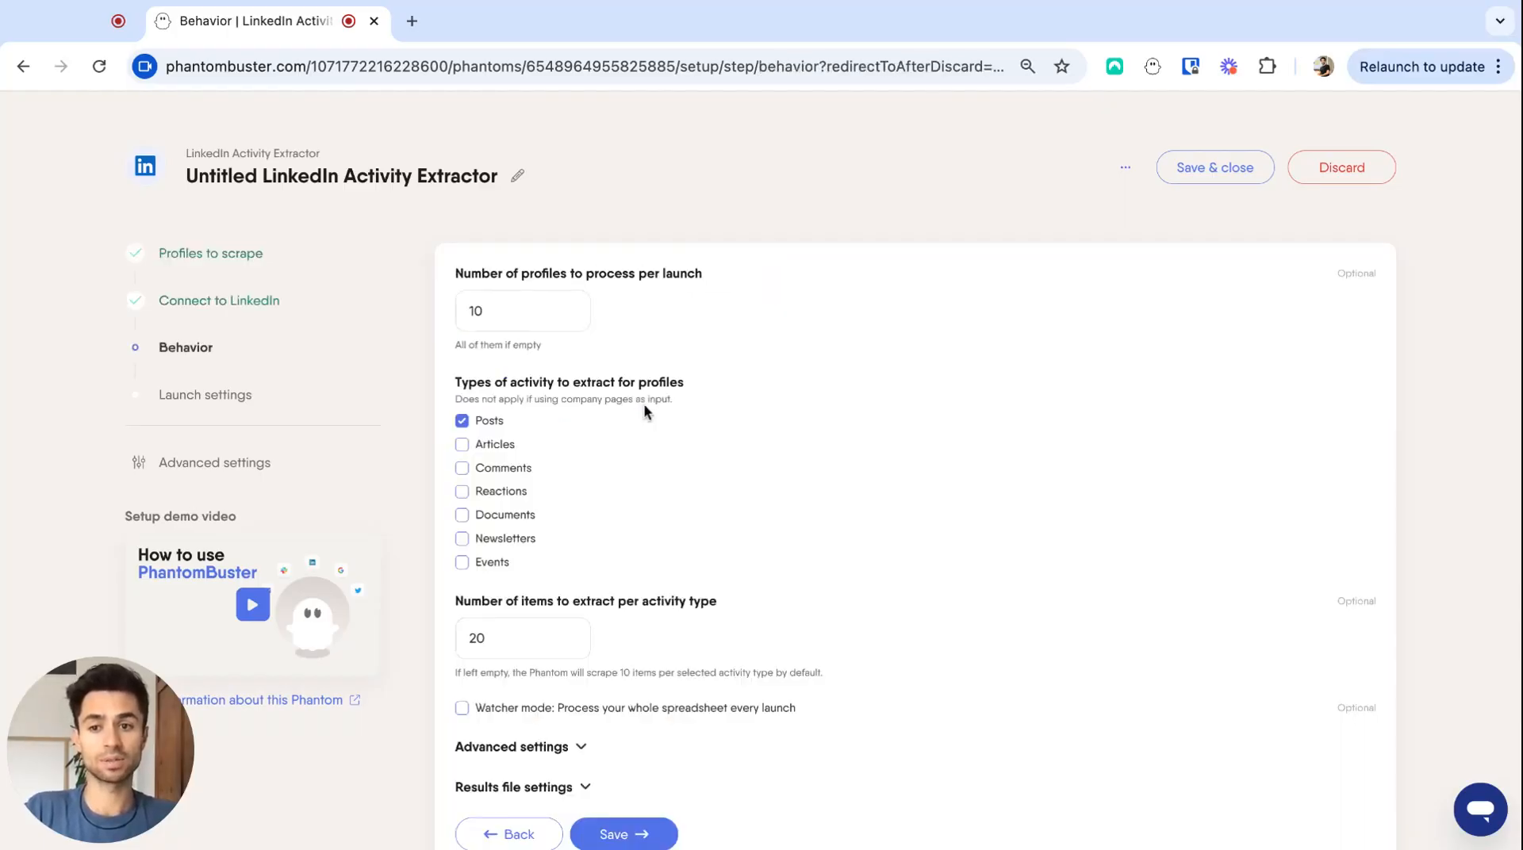
# - Enable watcher mode so the whole spreadsheet is processed every launch, and save the behavior settings
pyautogui.scroll(-2, 798, 459)
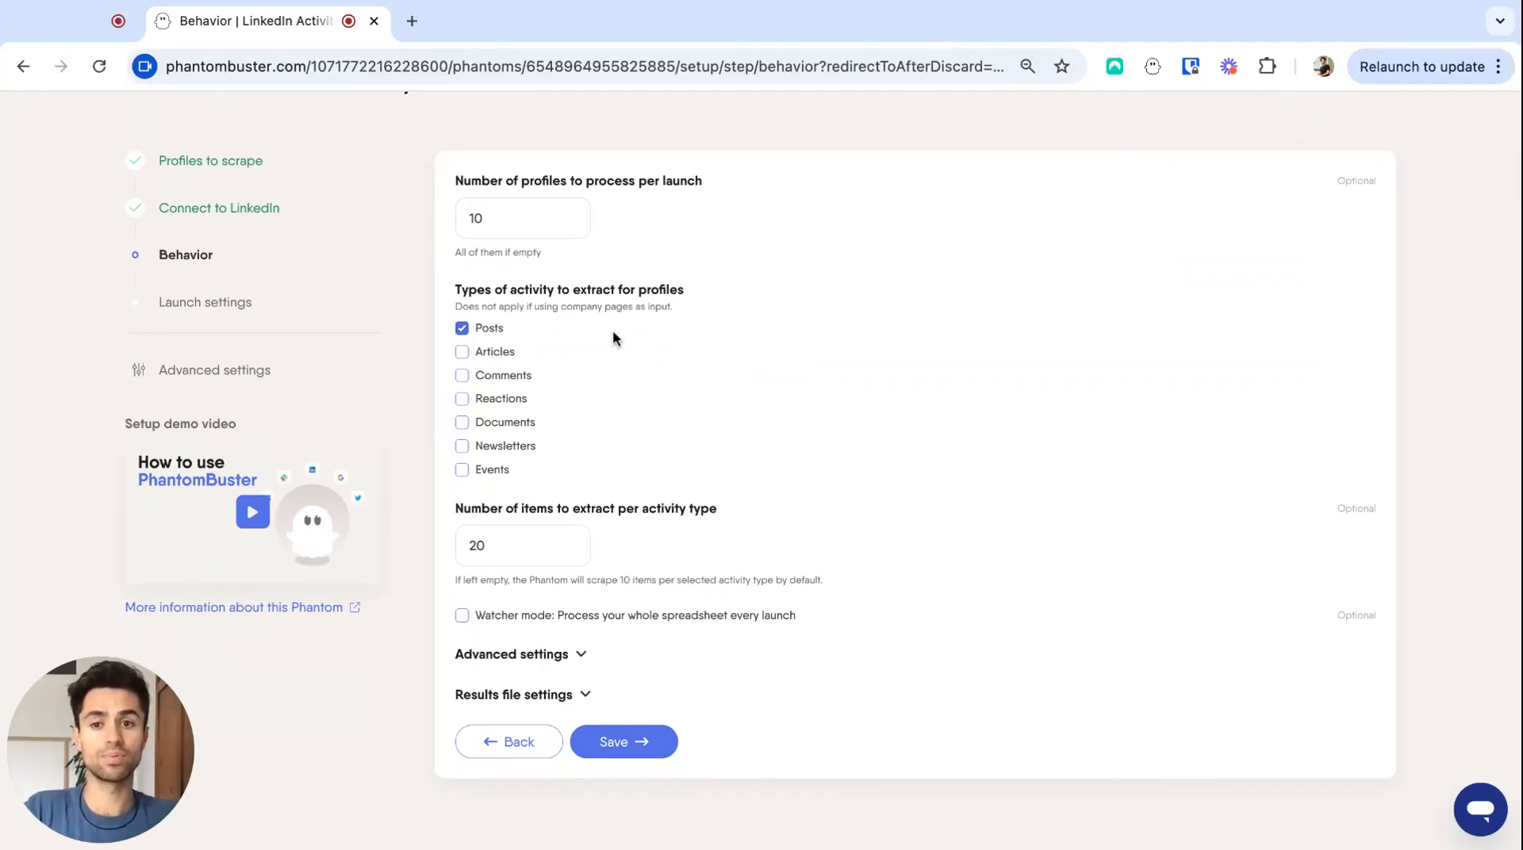
pyautogui.scroll(-1, 612, 330)
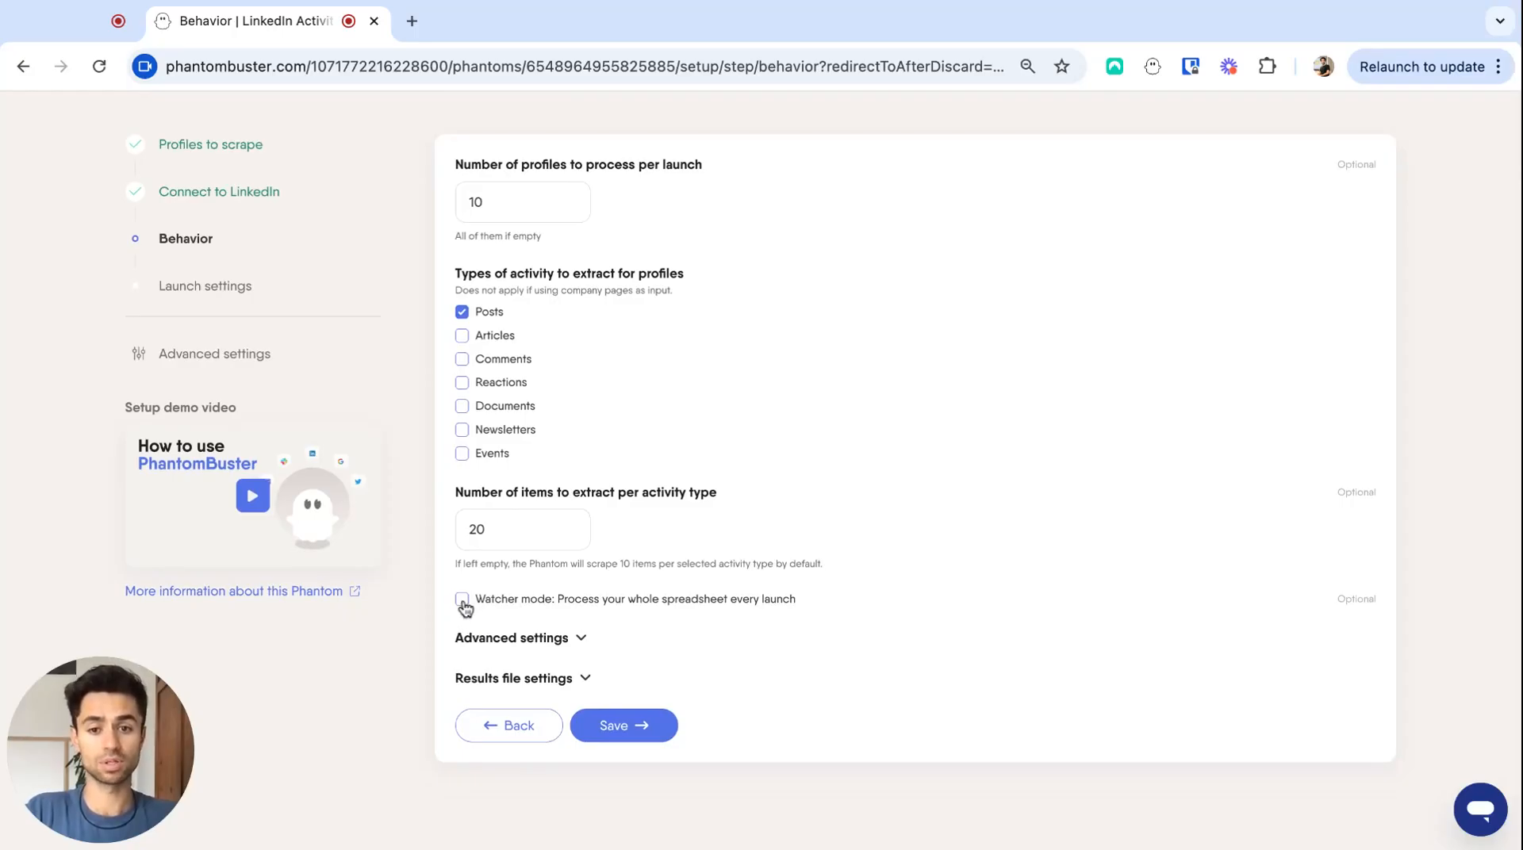
pyautogui.click(461, 599)
pyautogui.click(631, 726)
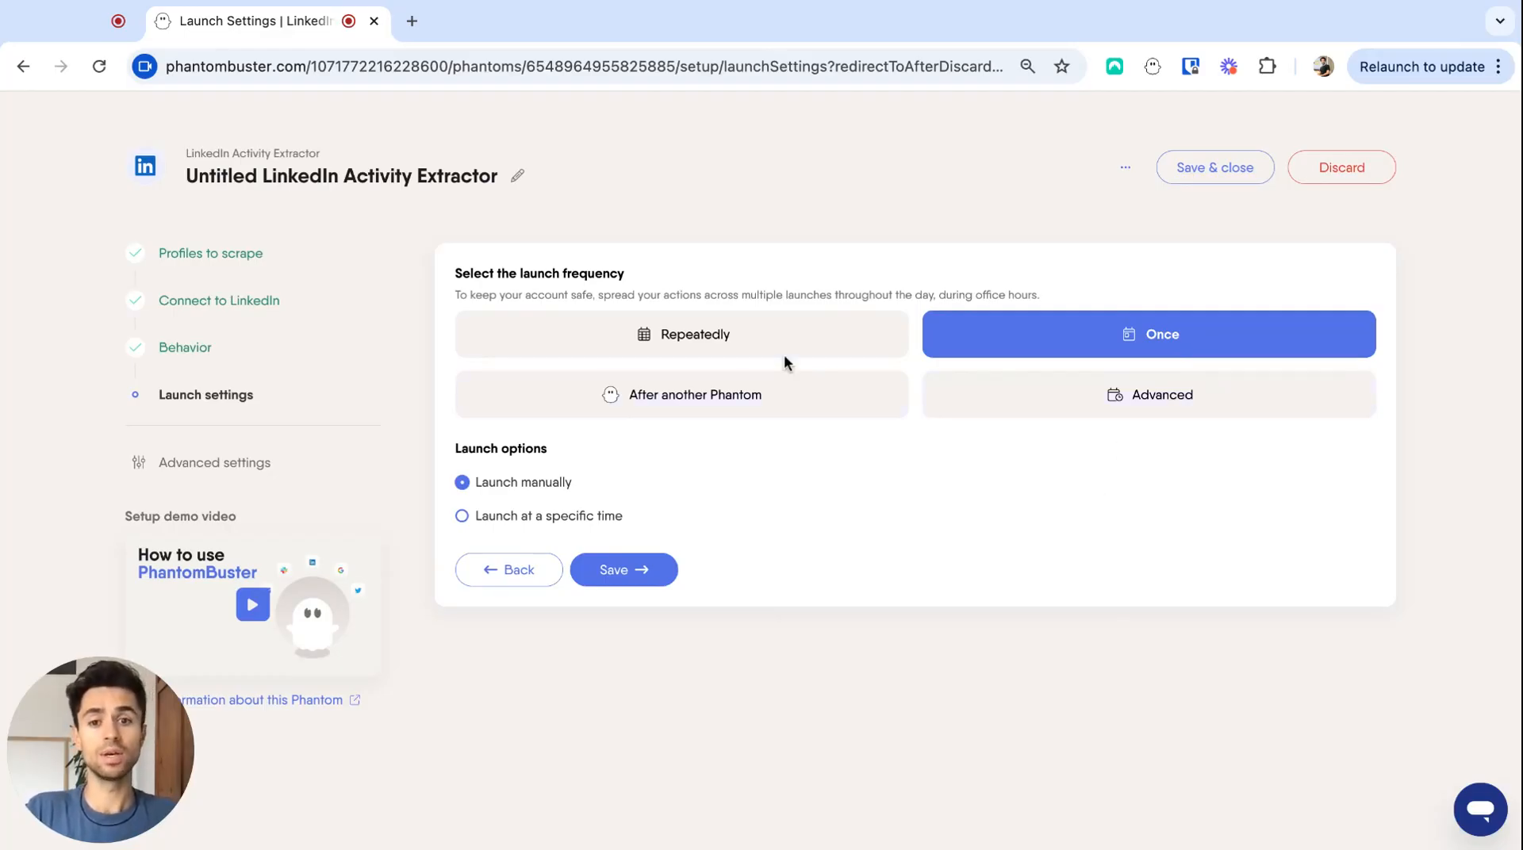
# - Schedule the phantom to launch repeatedly once per hour, save the setup and launch it
pyautogui.click(757, 354)
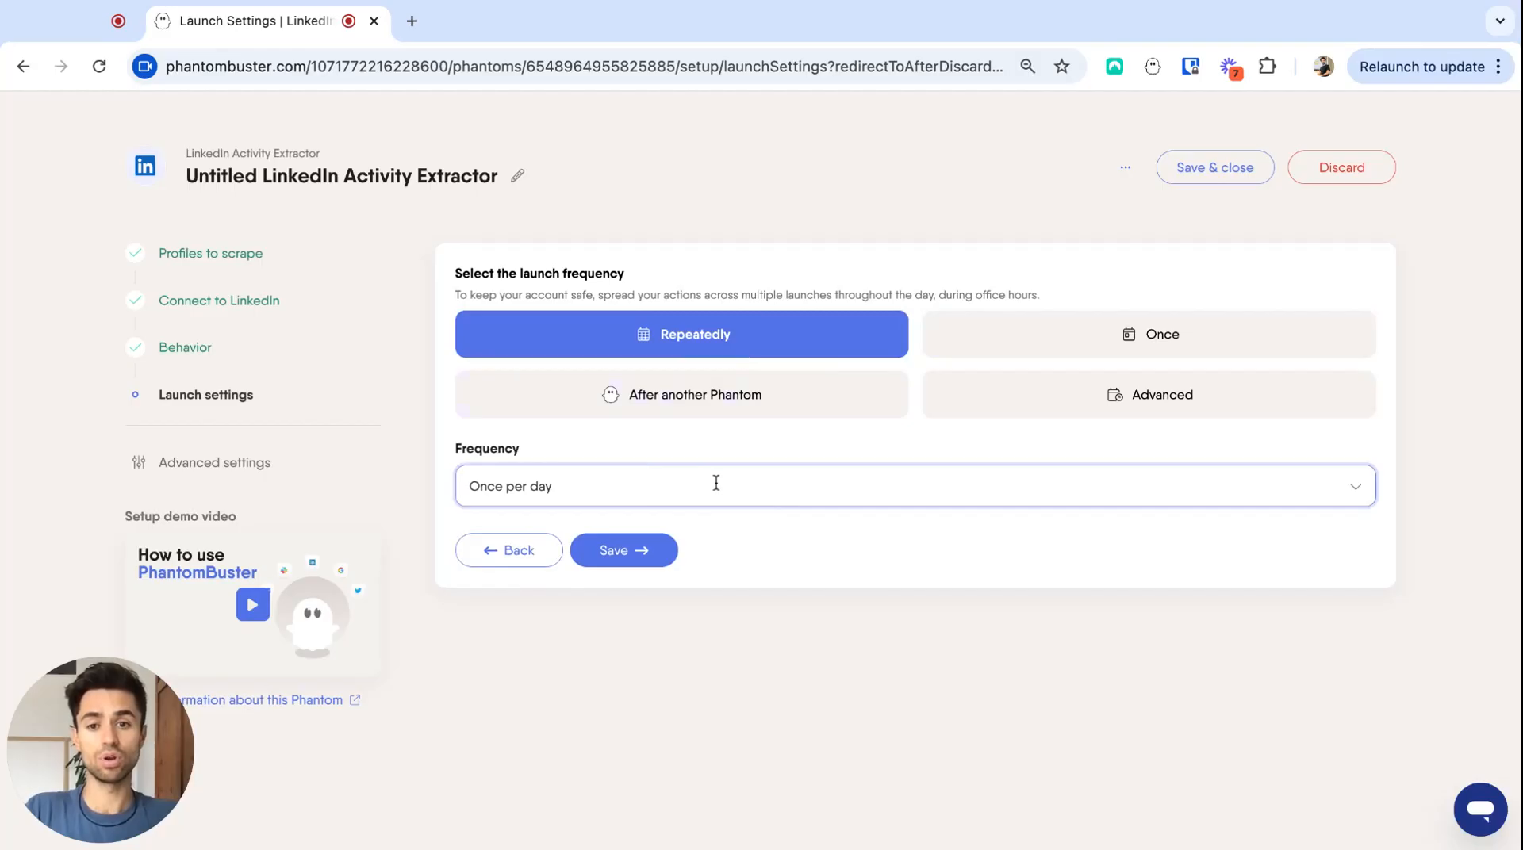
pyautogui.click(716, 483)
pyautogui.scroll(-2, 683, 571)
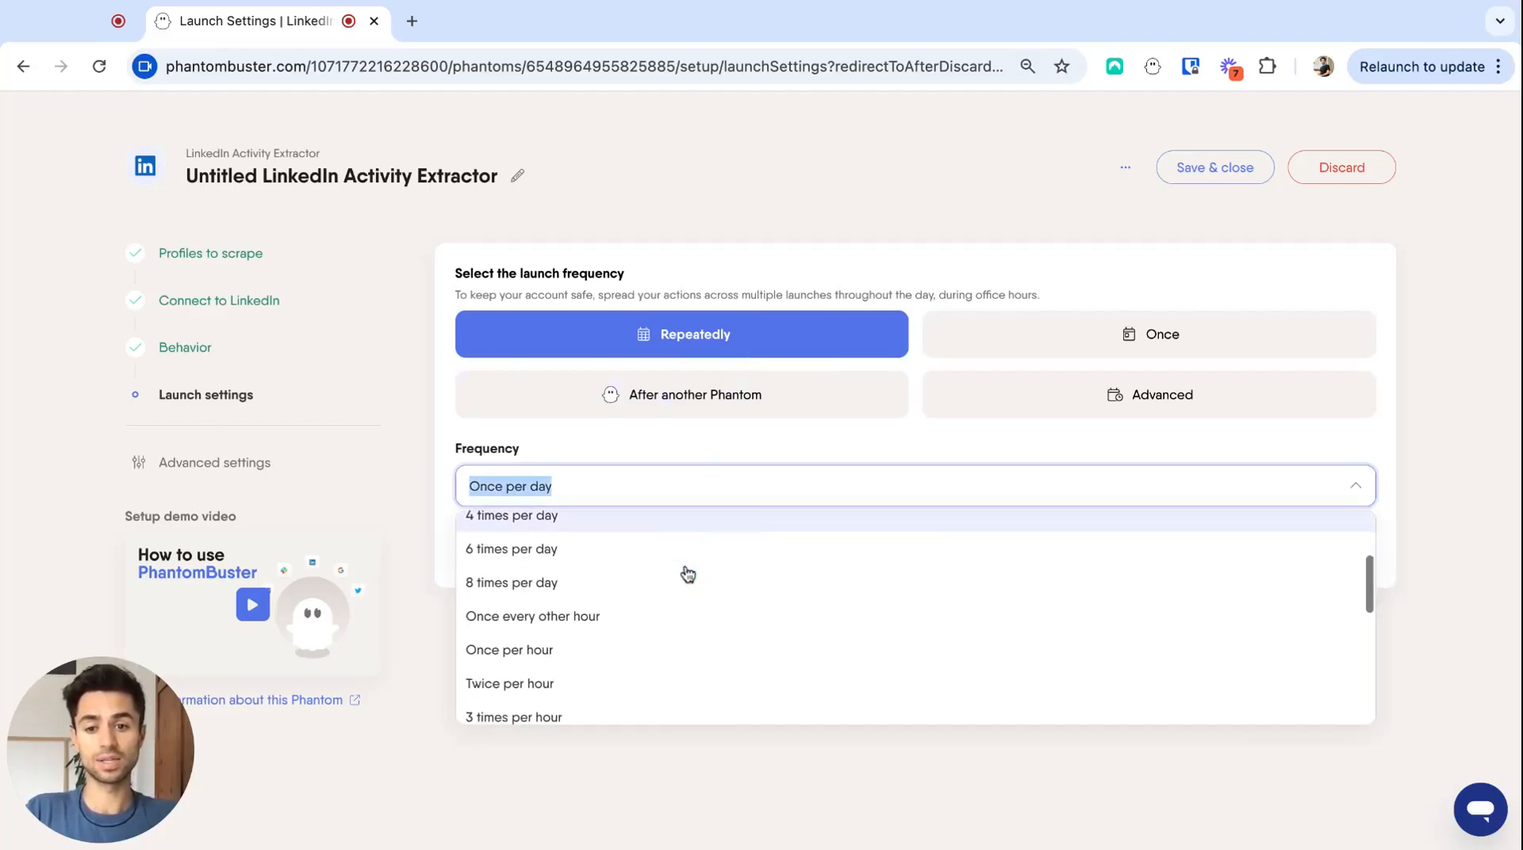
pyautogui.click(633, 648)
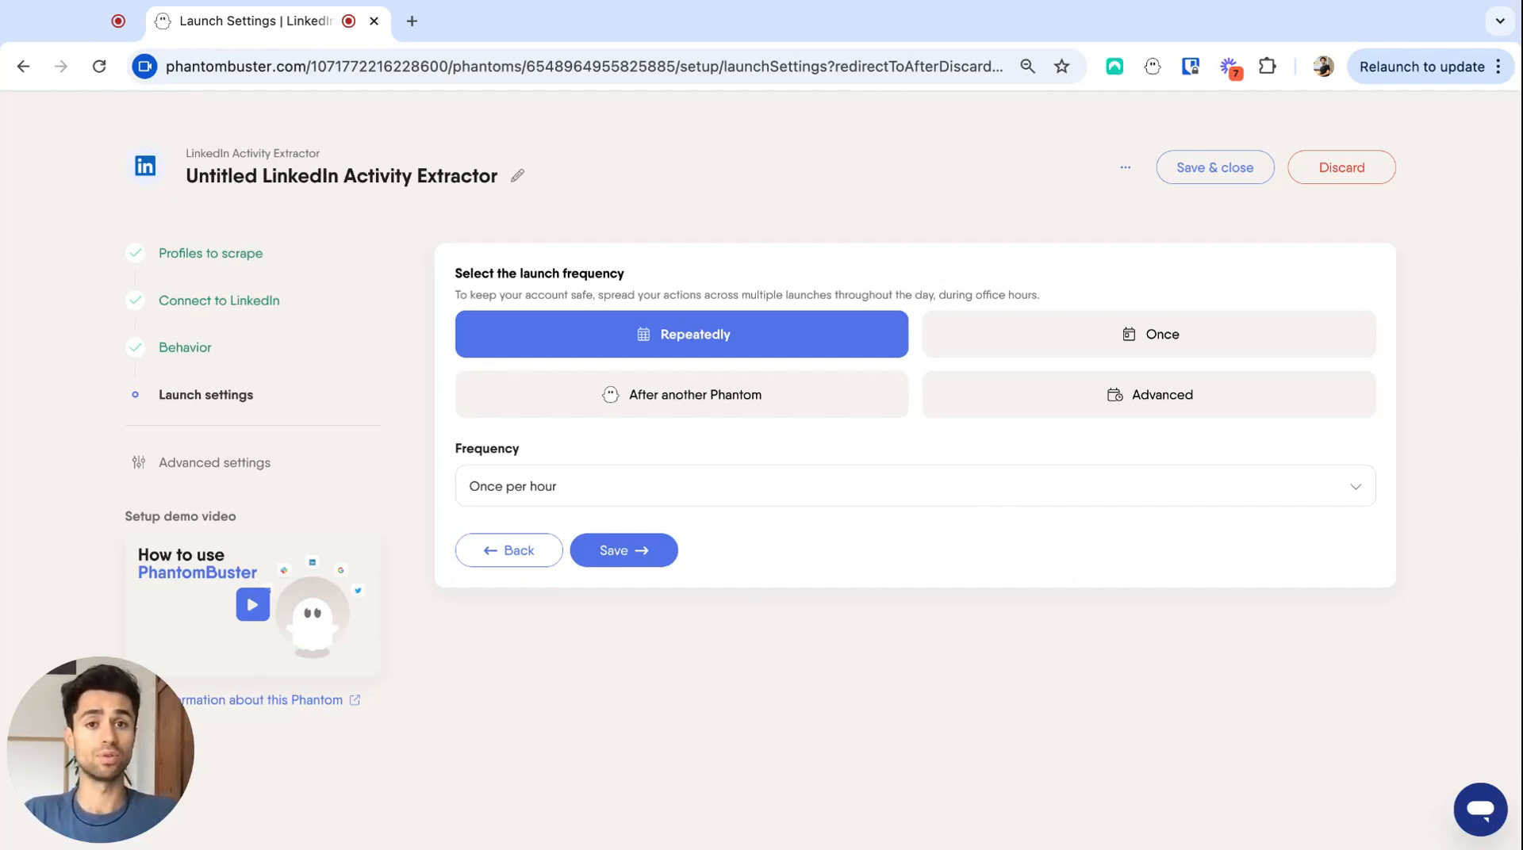
pyautogui.click(621, 559)
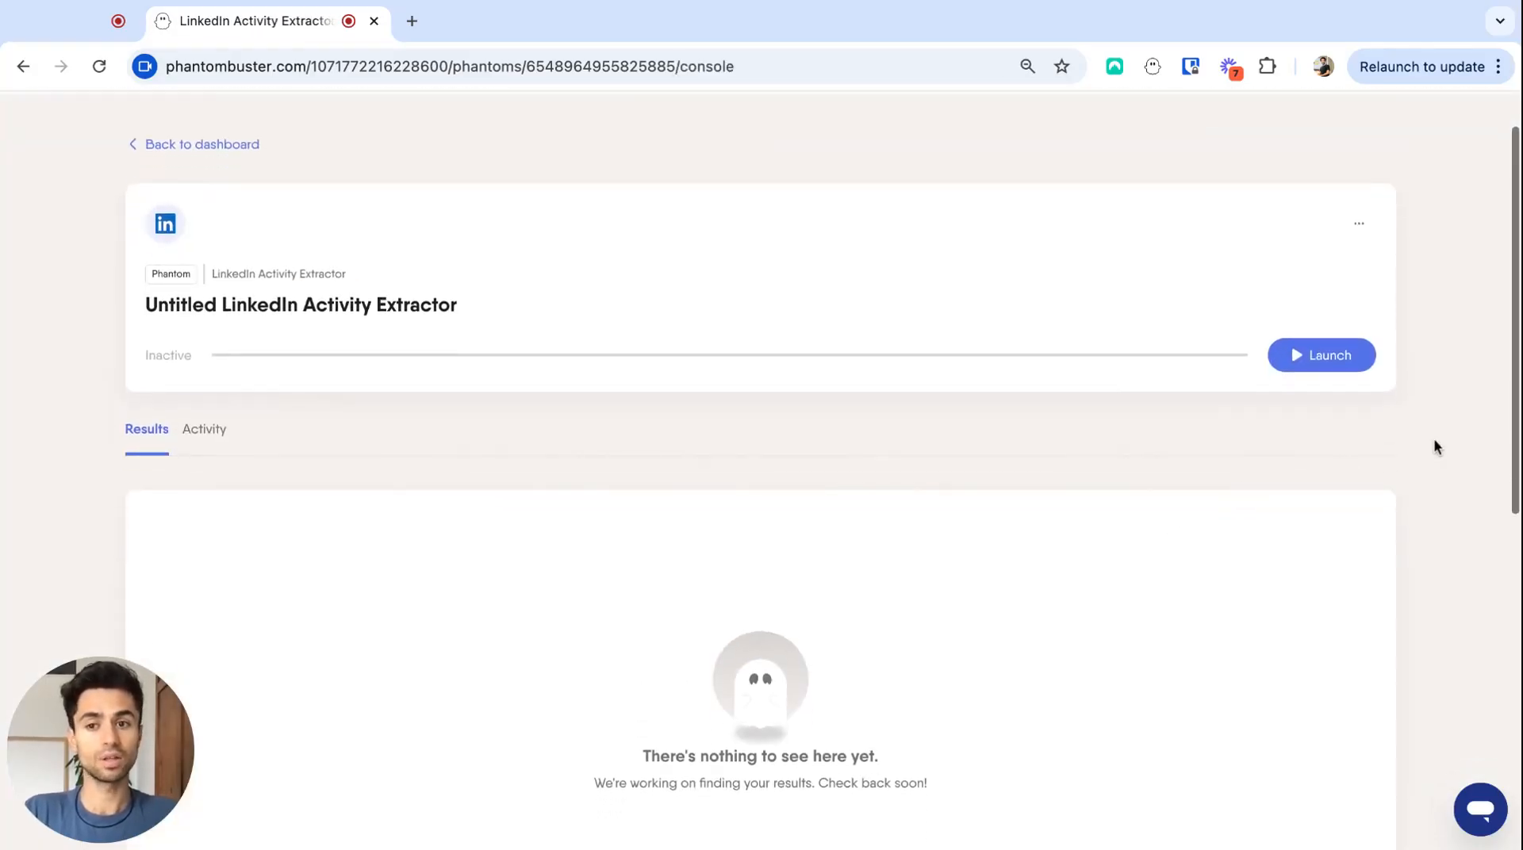
pyautogui.click(1334, 362)
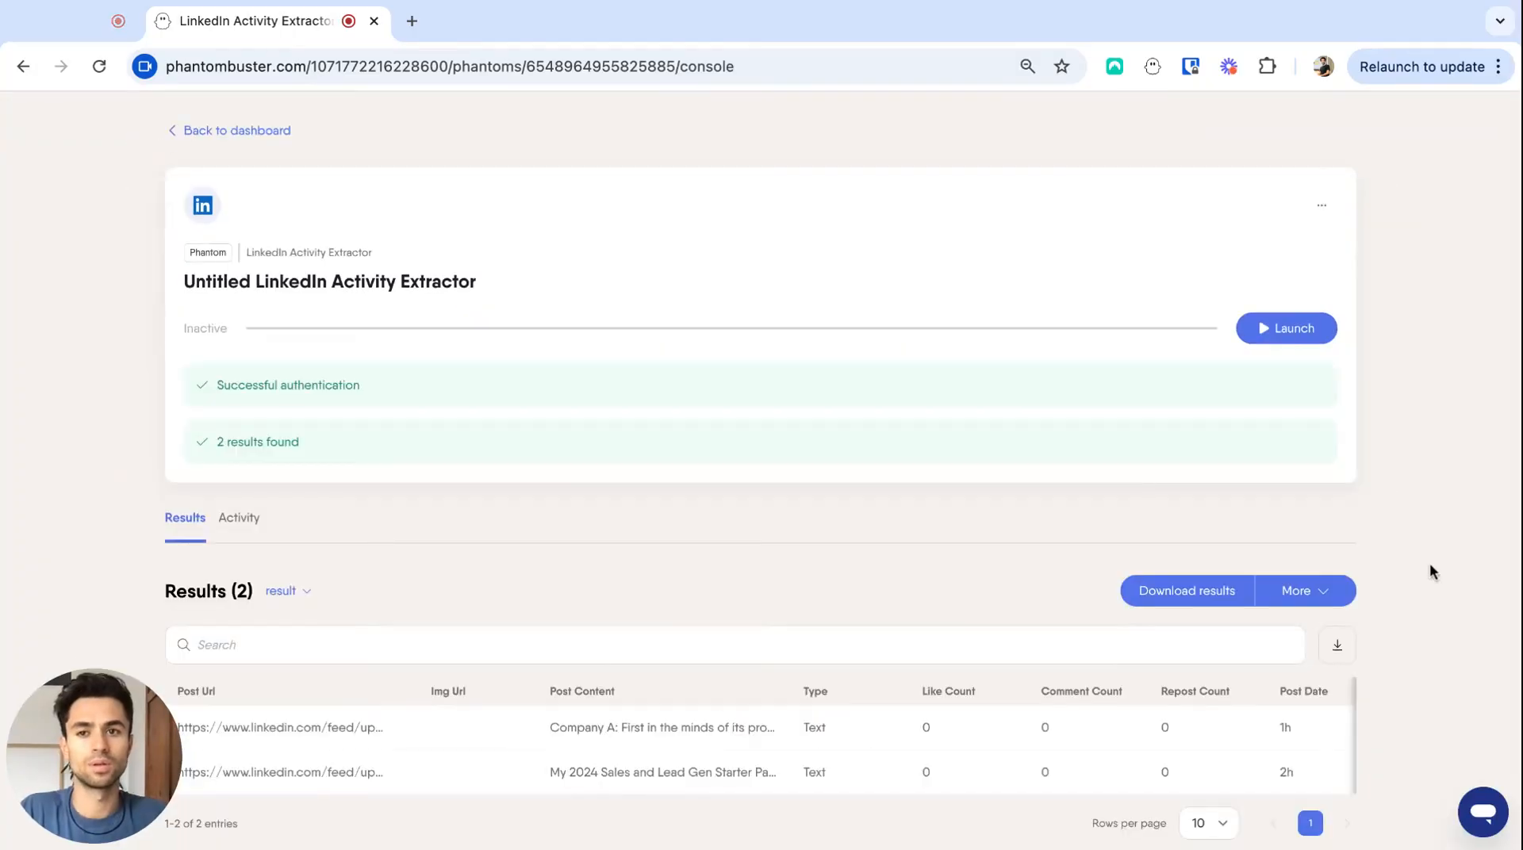
# - Examine the extractor's results table and the run history in its activity log
pyautogui.scroll(-1, 1430, 572)
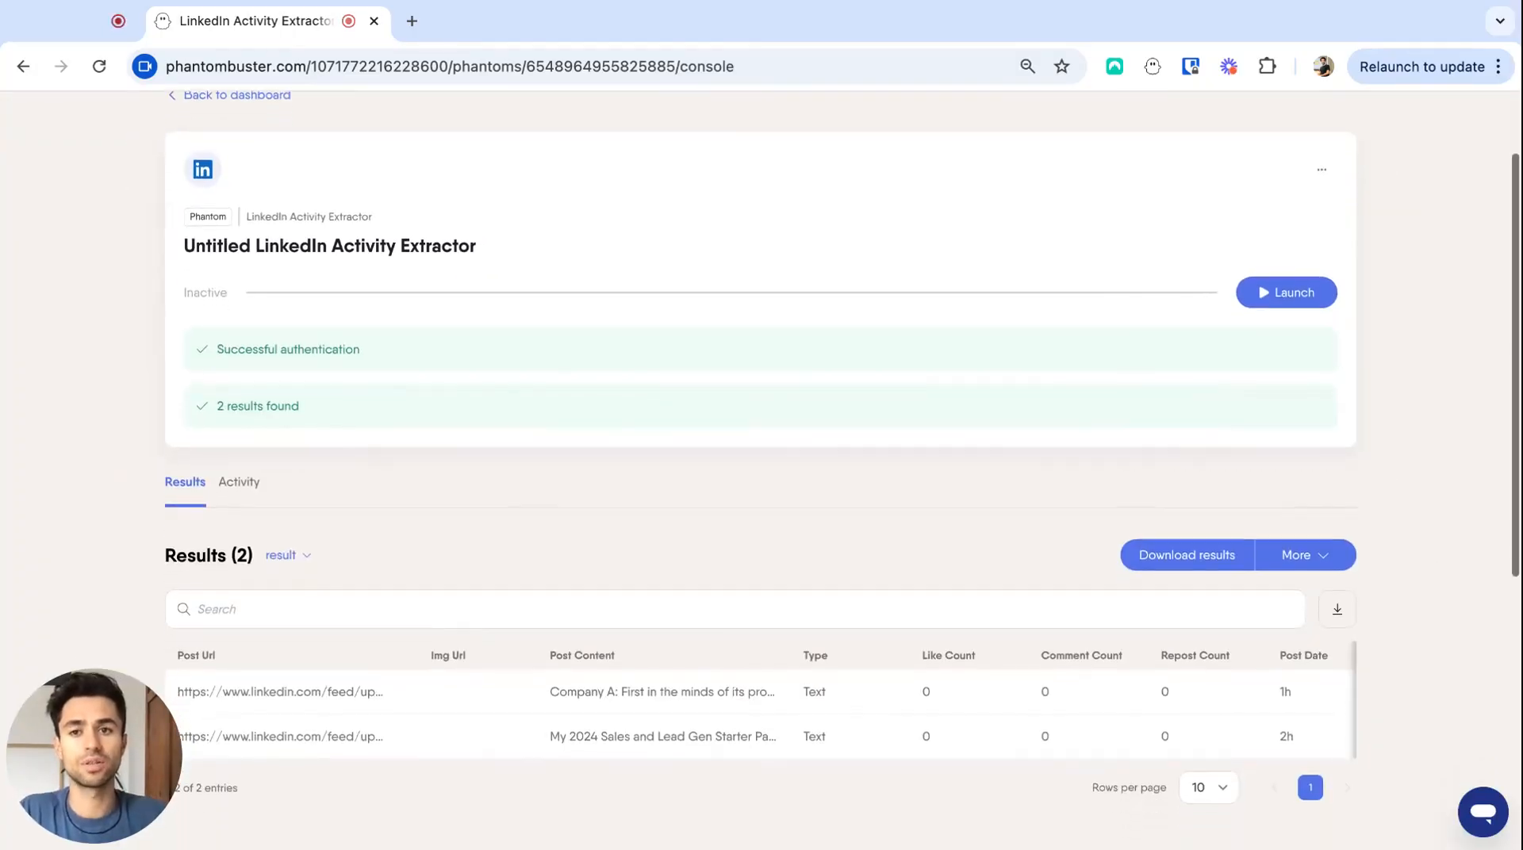
pyautogui.scroll(-2, 761, 476)
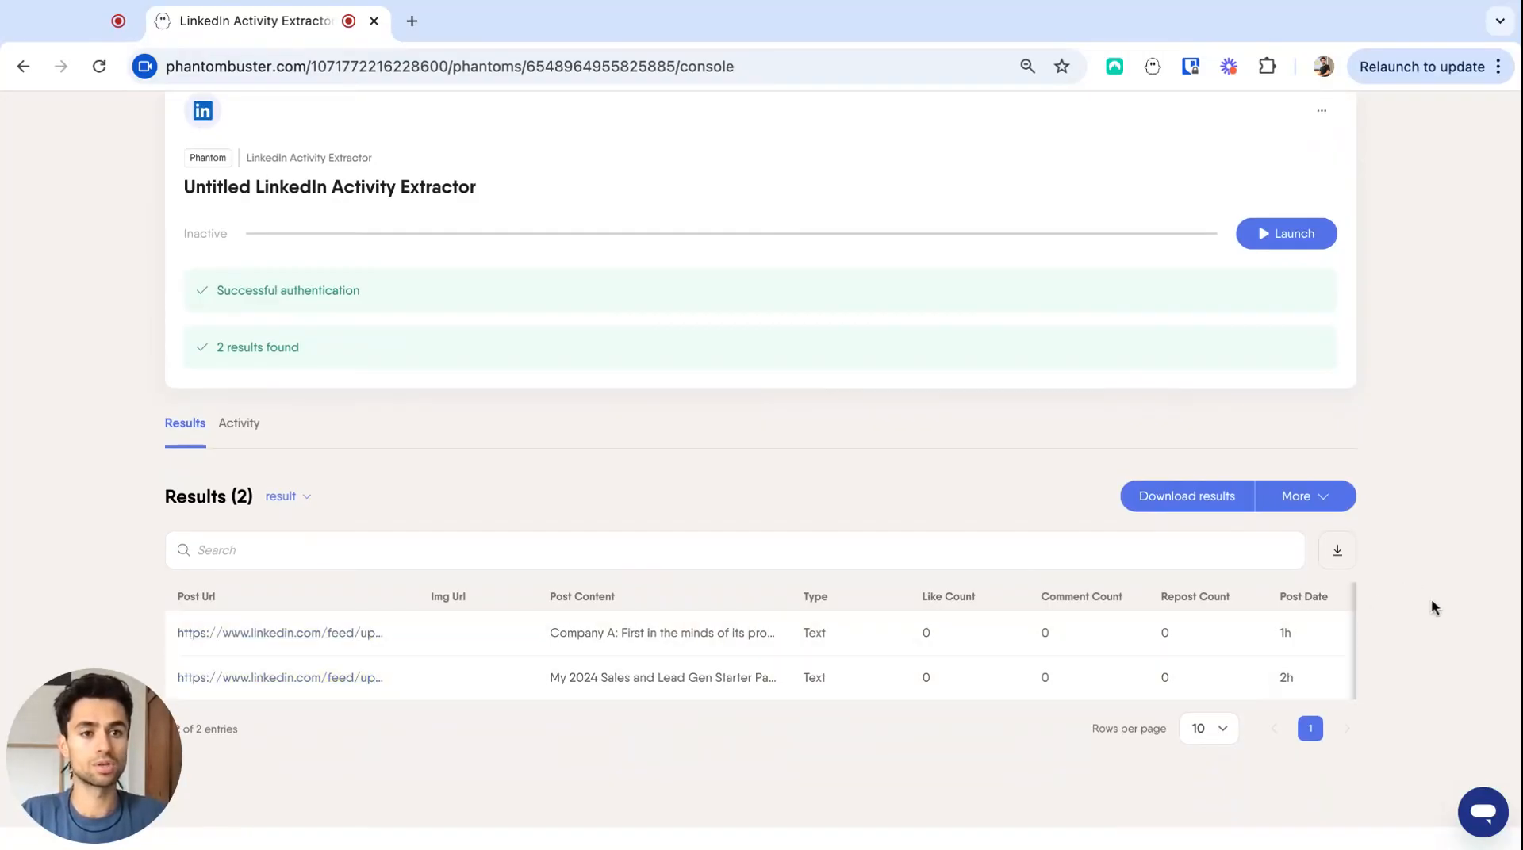
pyautogui.scroll(1, 1431, 598)
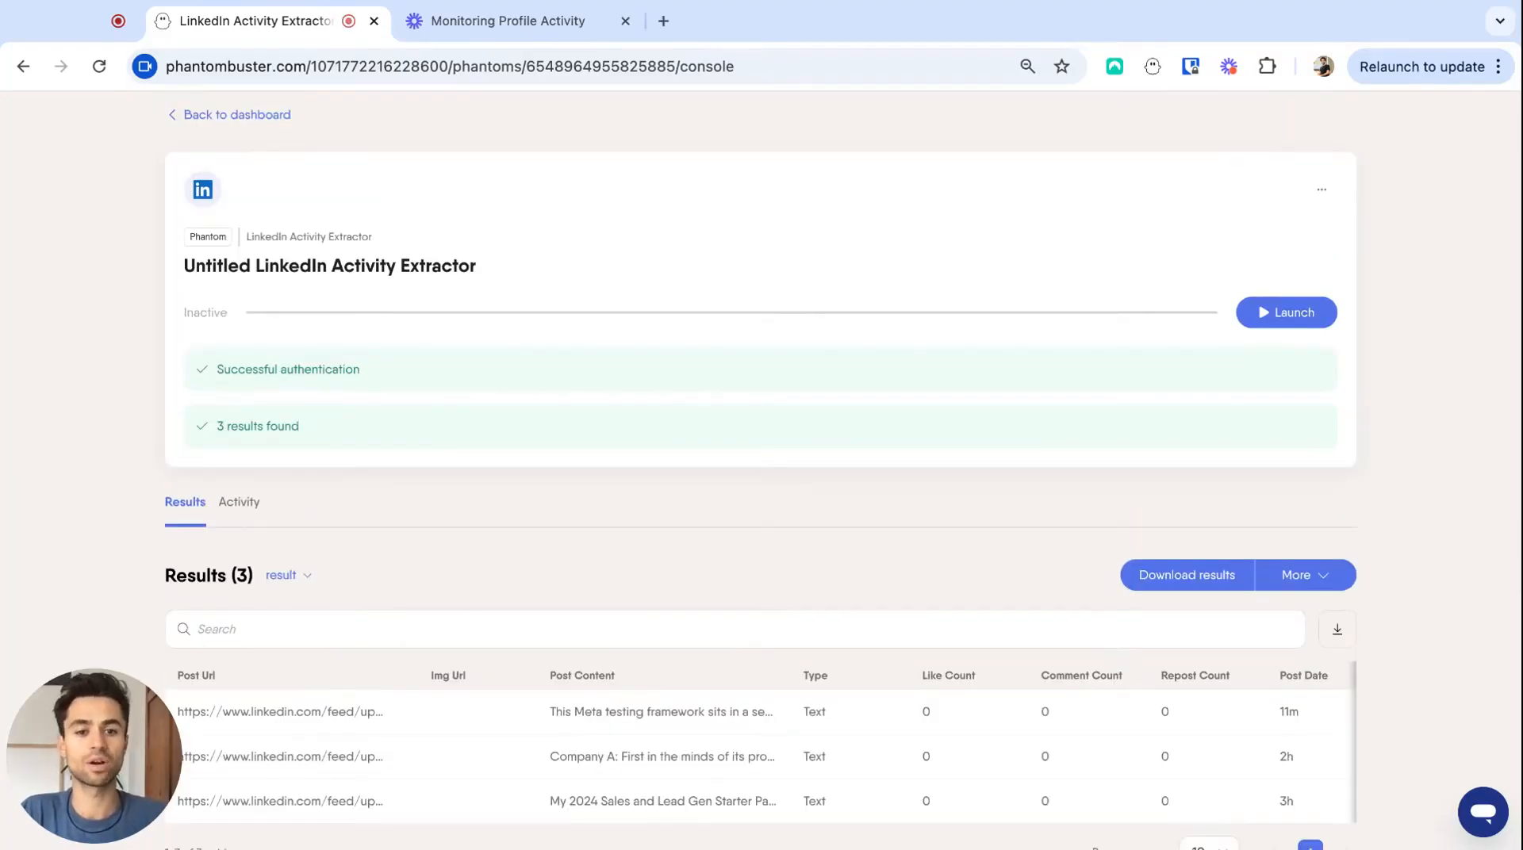
pyautogui.scroll(-1, 1431, 598)
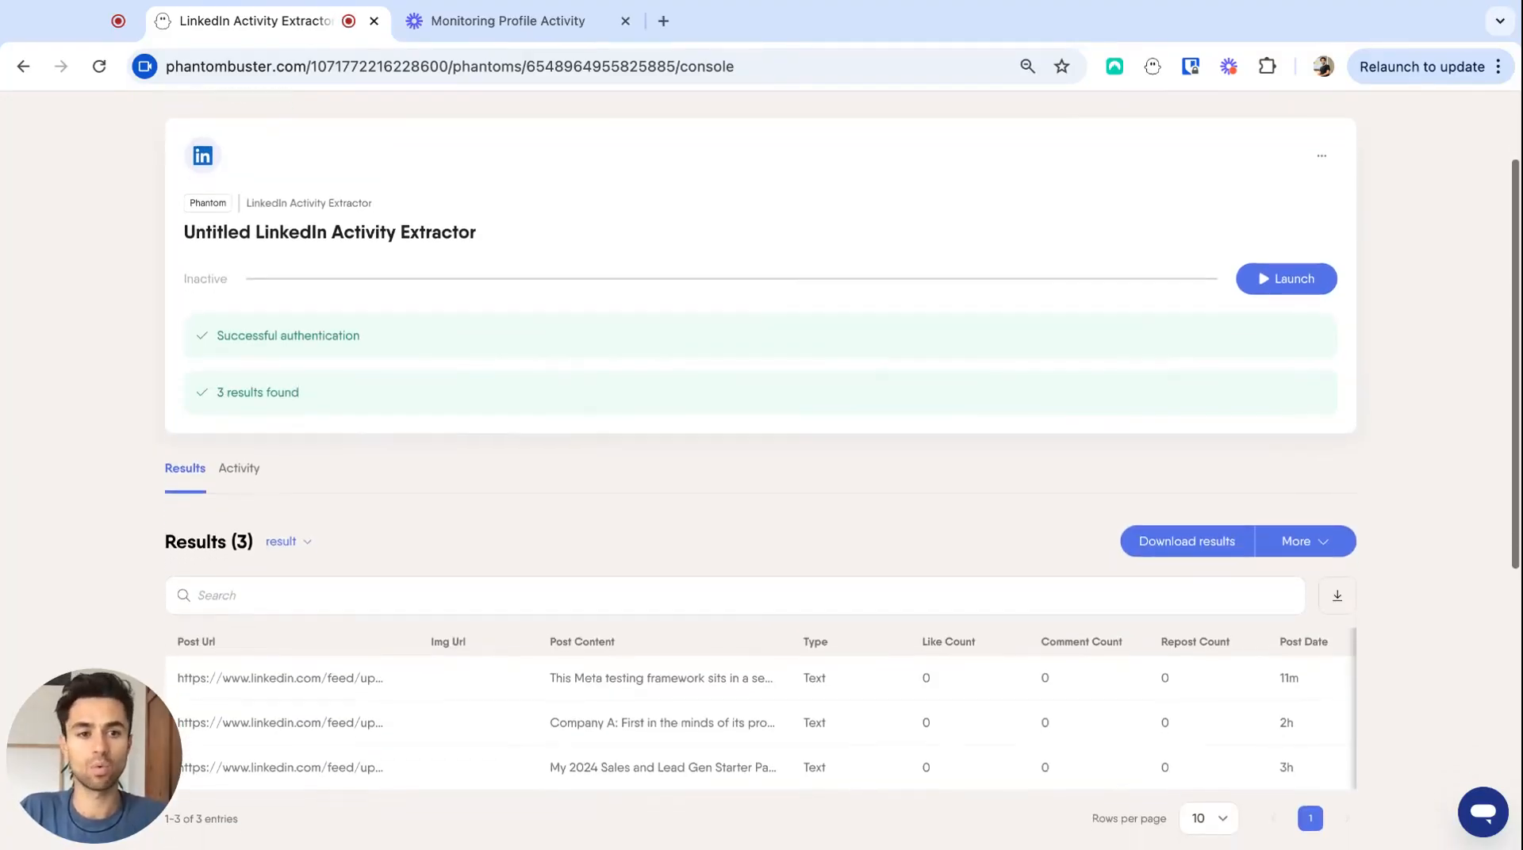
pyautogui.scroll(-2, 842, 475)
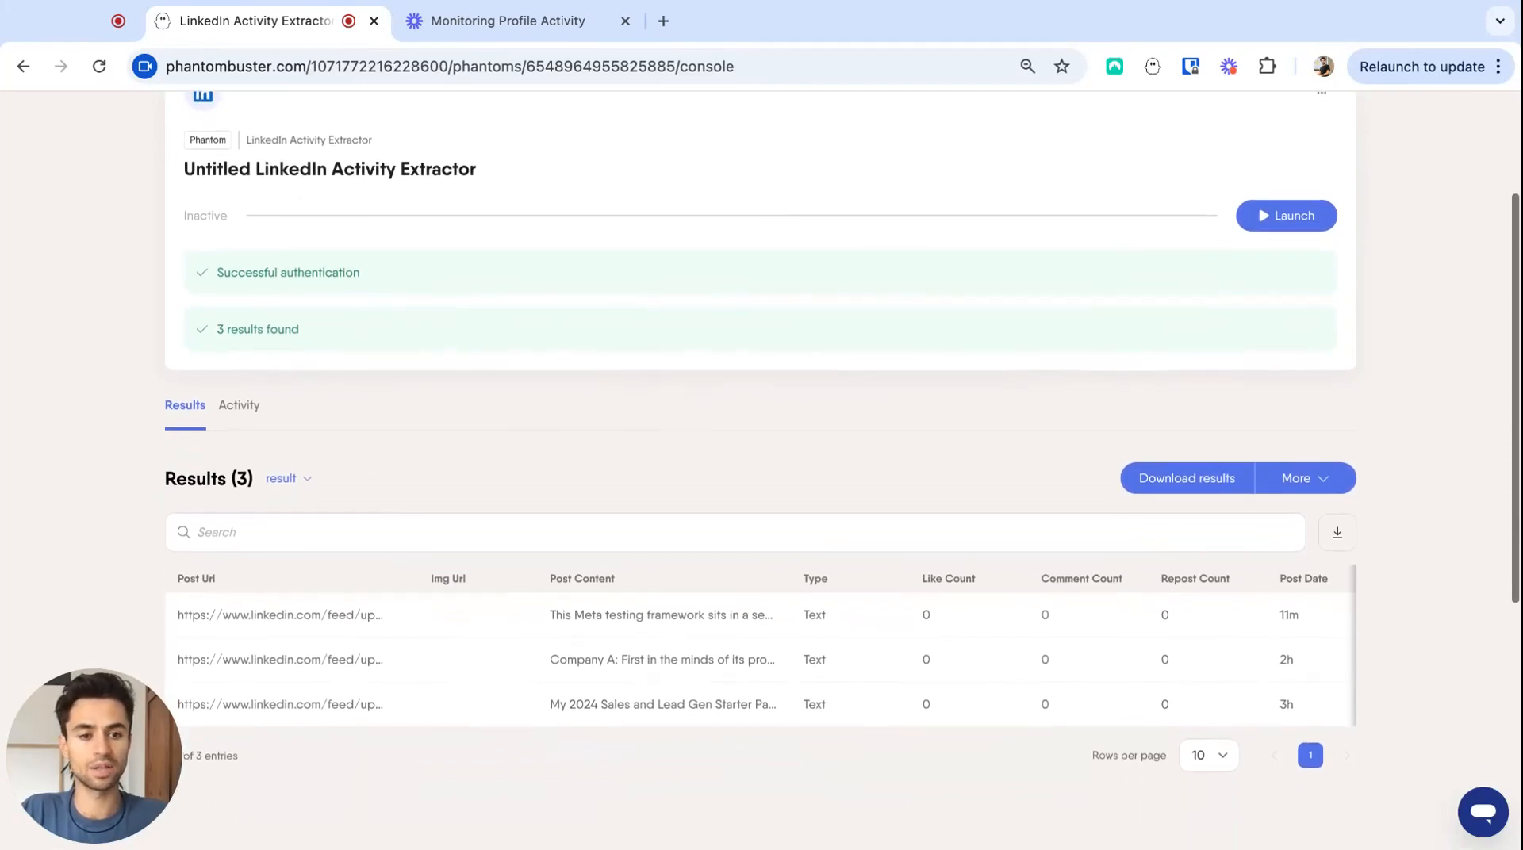
pyautogui.scroll(1, 761, 475)
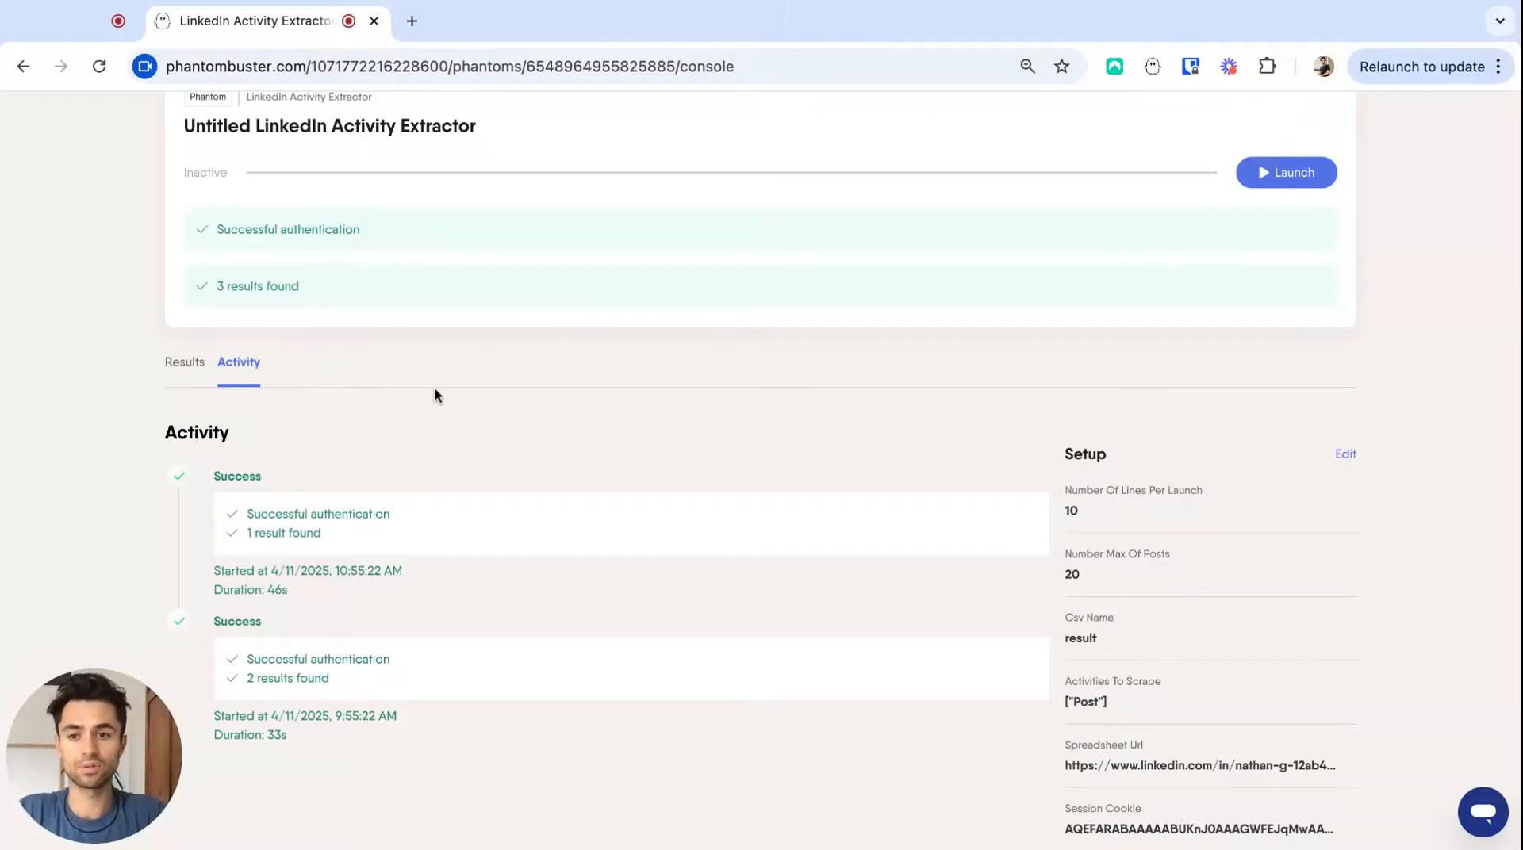
pyautogui.scroll(-1, 435, 390)
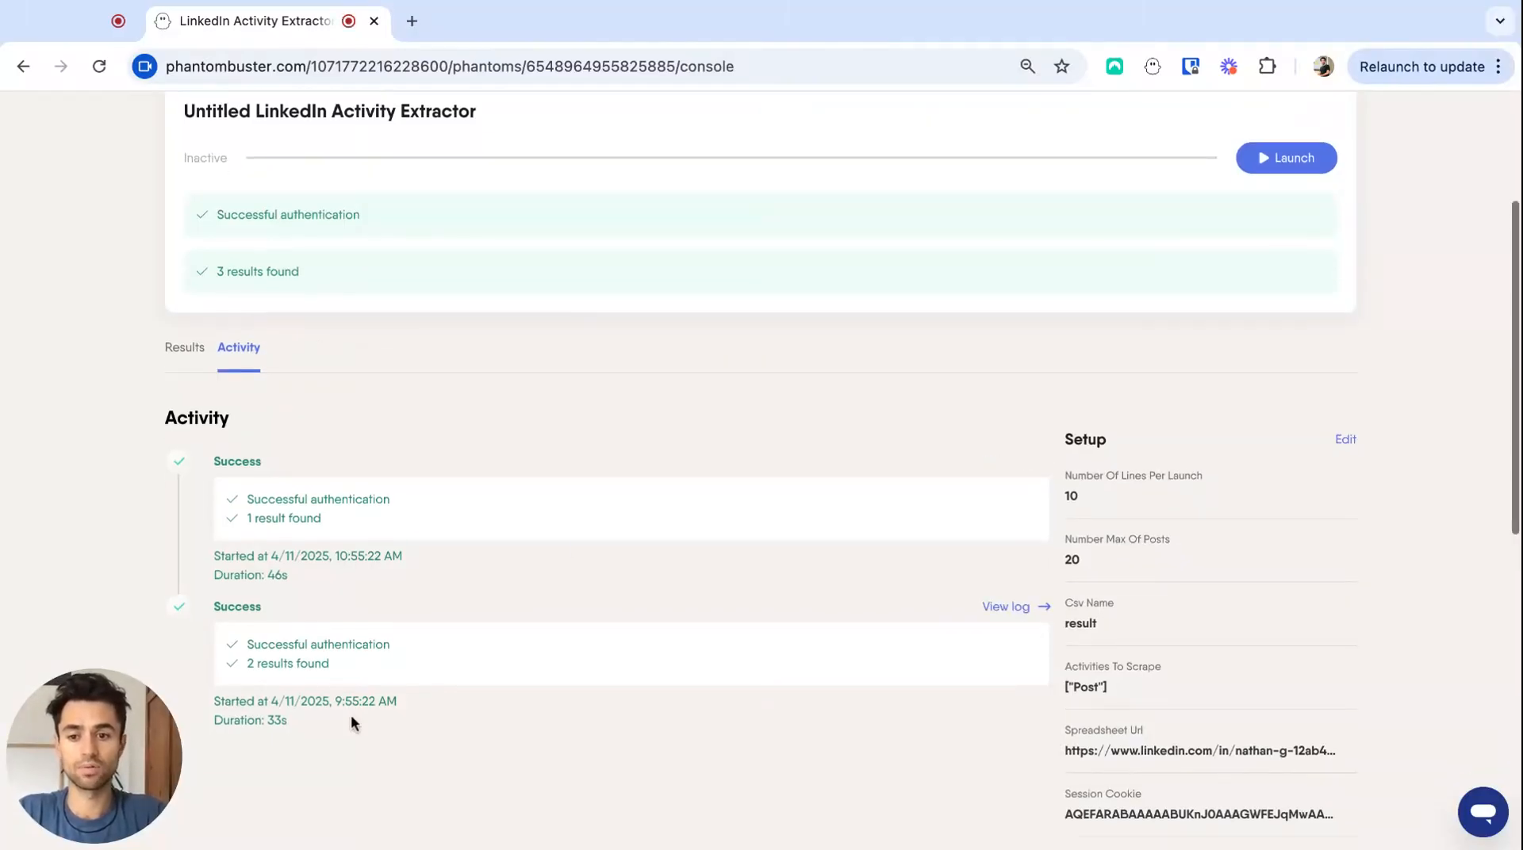
pyautogui.scroll(-1, 343, 723)
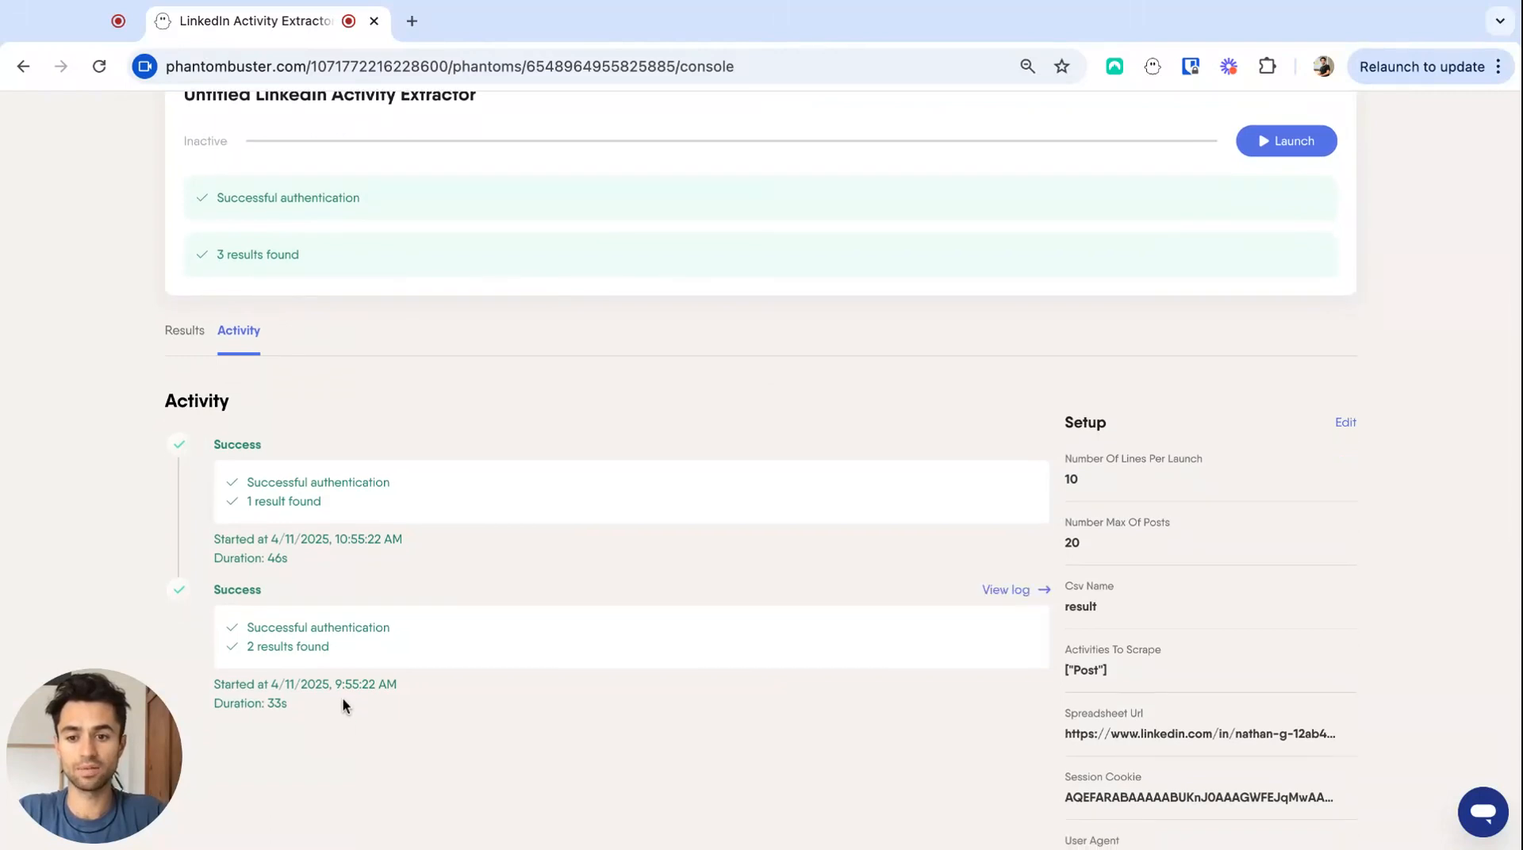
pyautogui.scroll(1, 354, 696)
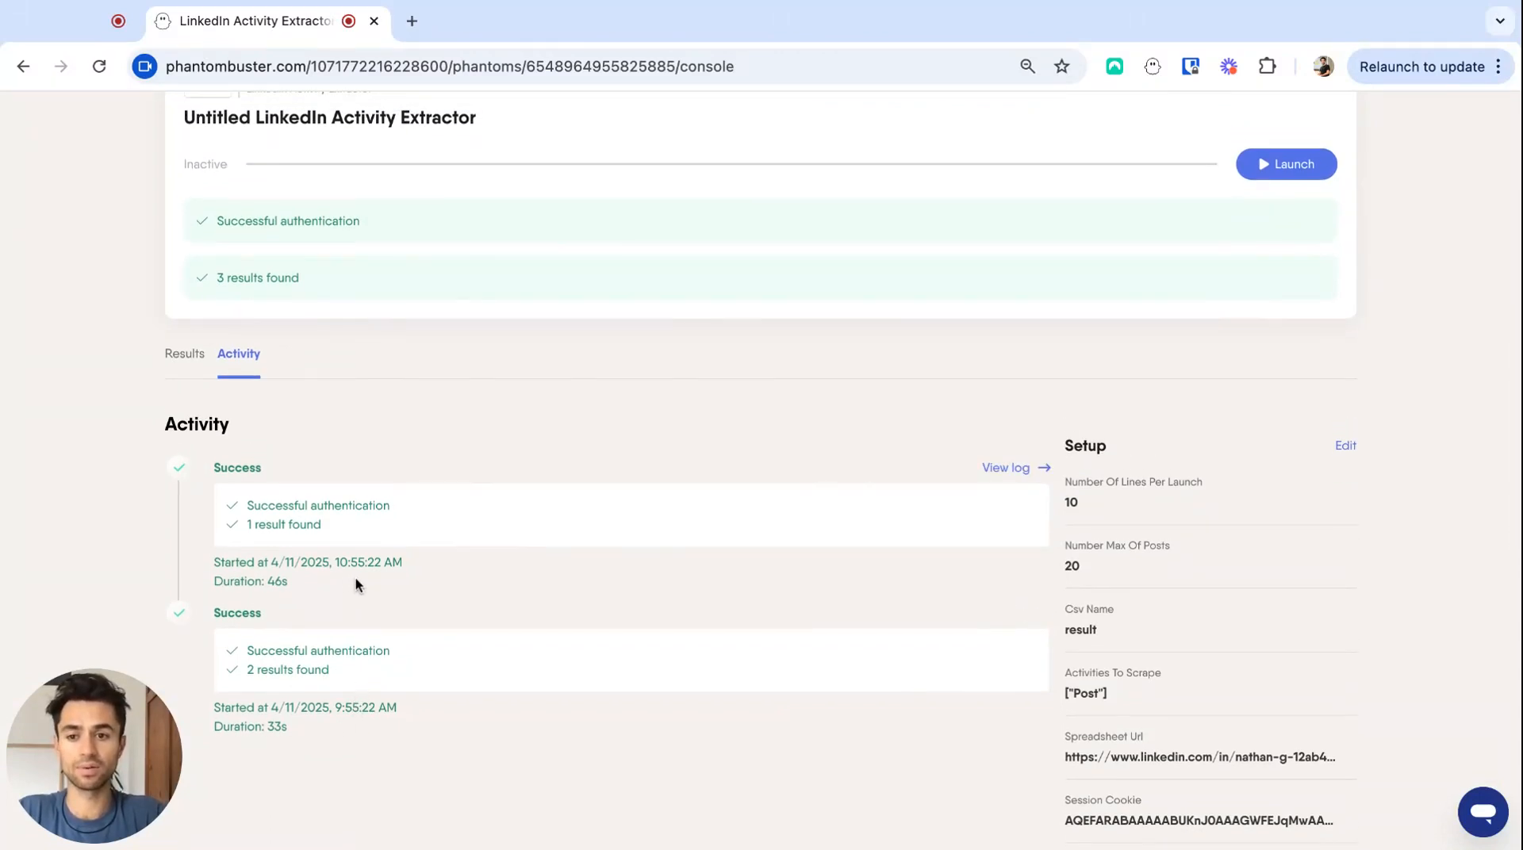
pyautogui.scroll(1, 356, 578)
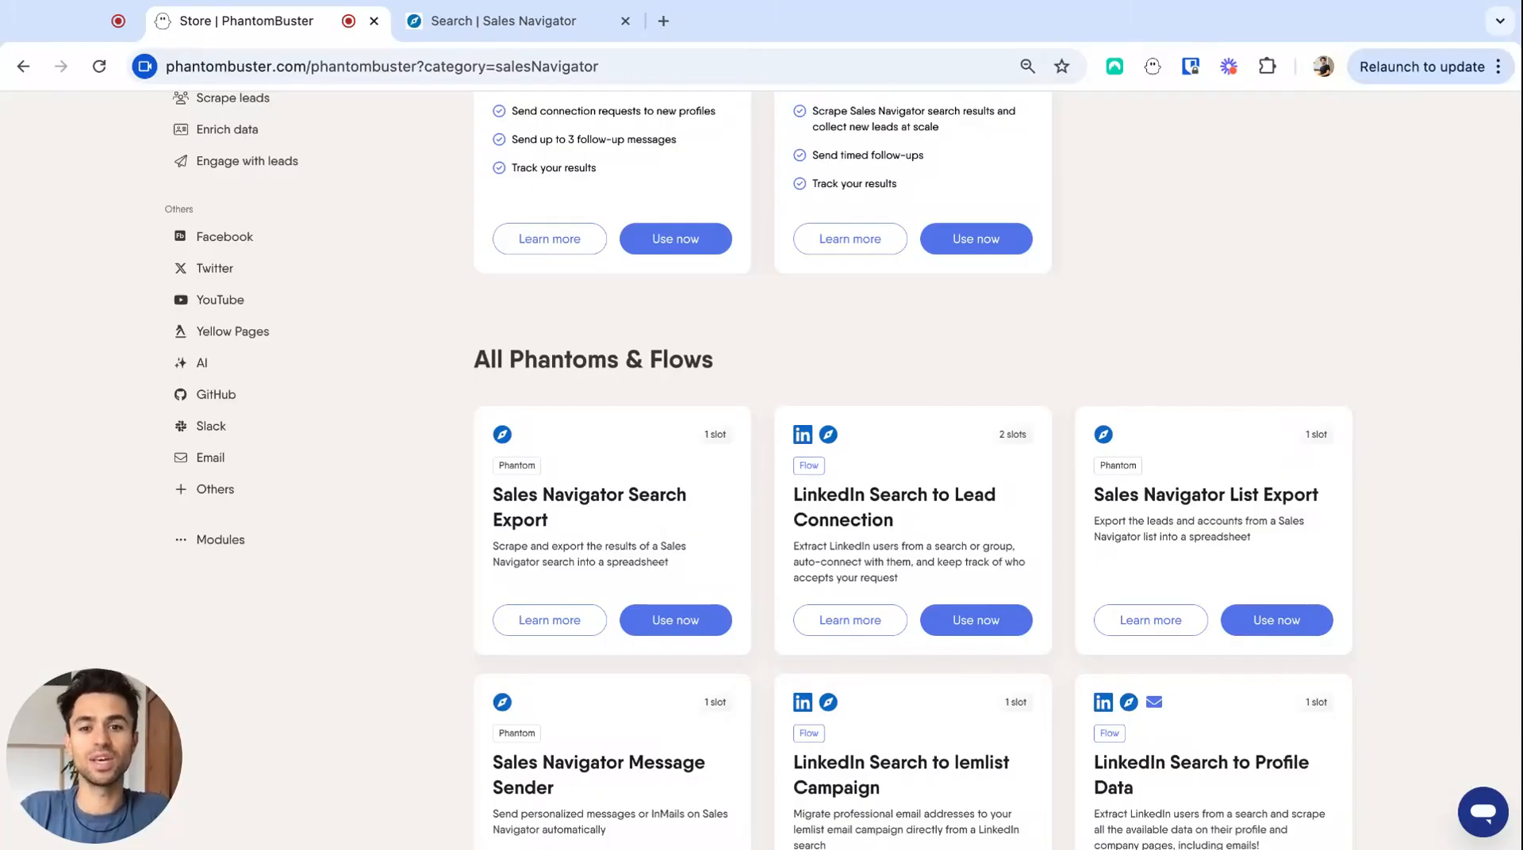
# - Start setting up the Sales Navigator Search Export phantom from the Sales Navigator phantoms
pyautogui.scroll(-1, 442, 663)
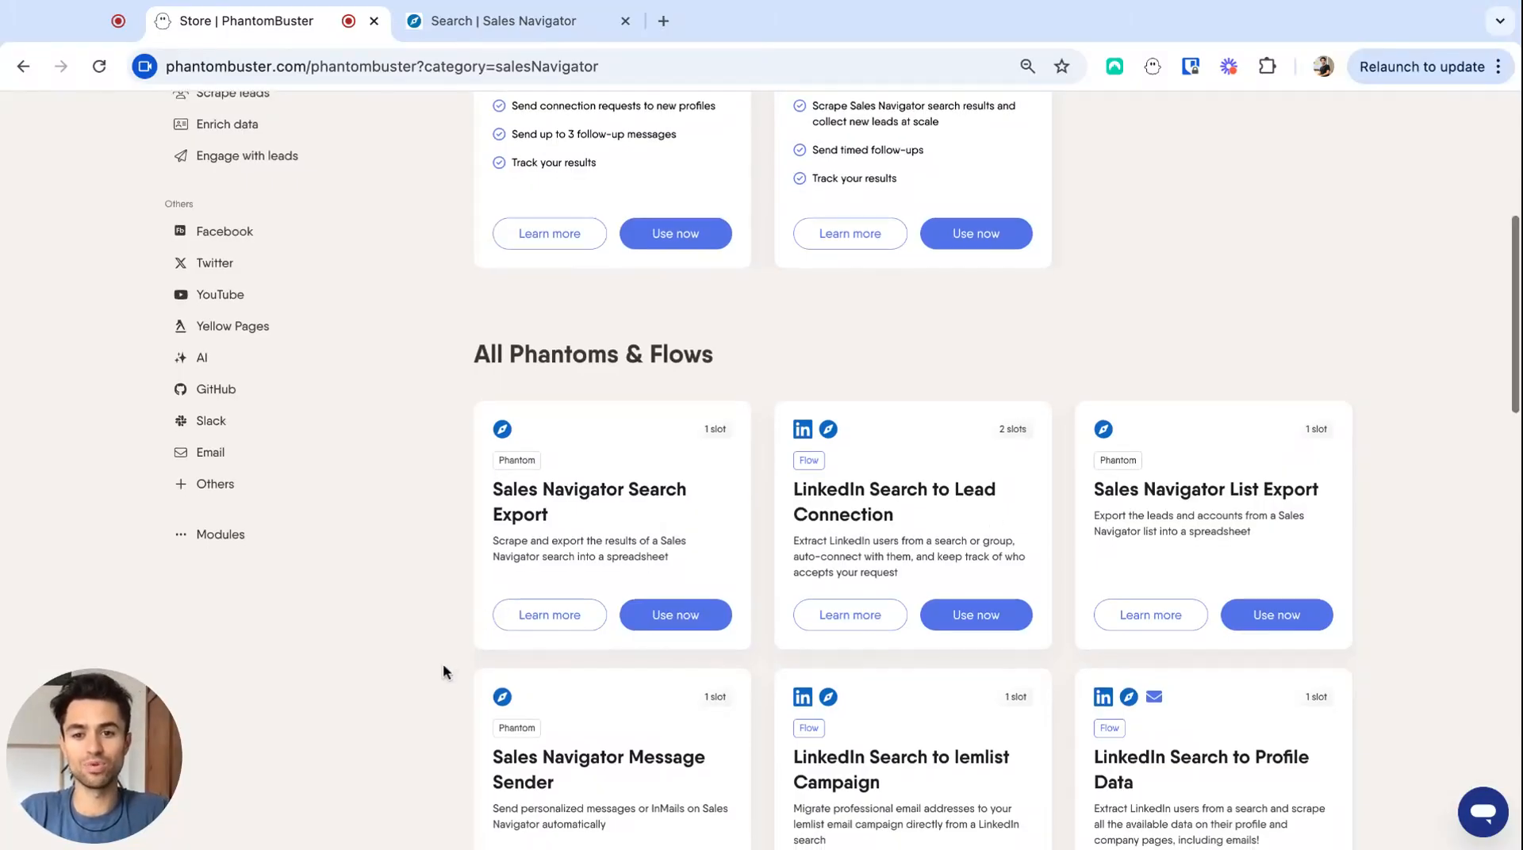
pyautogui.click(659, 623)
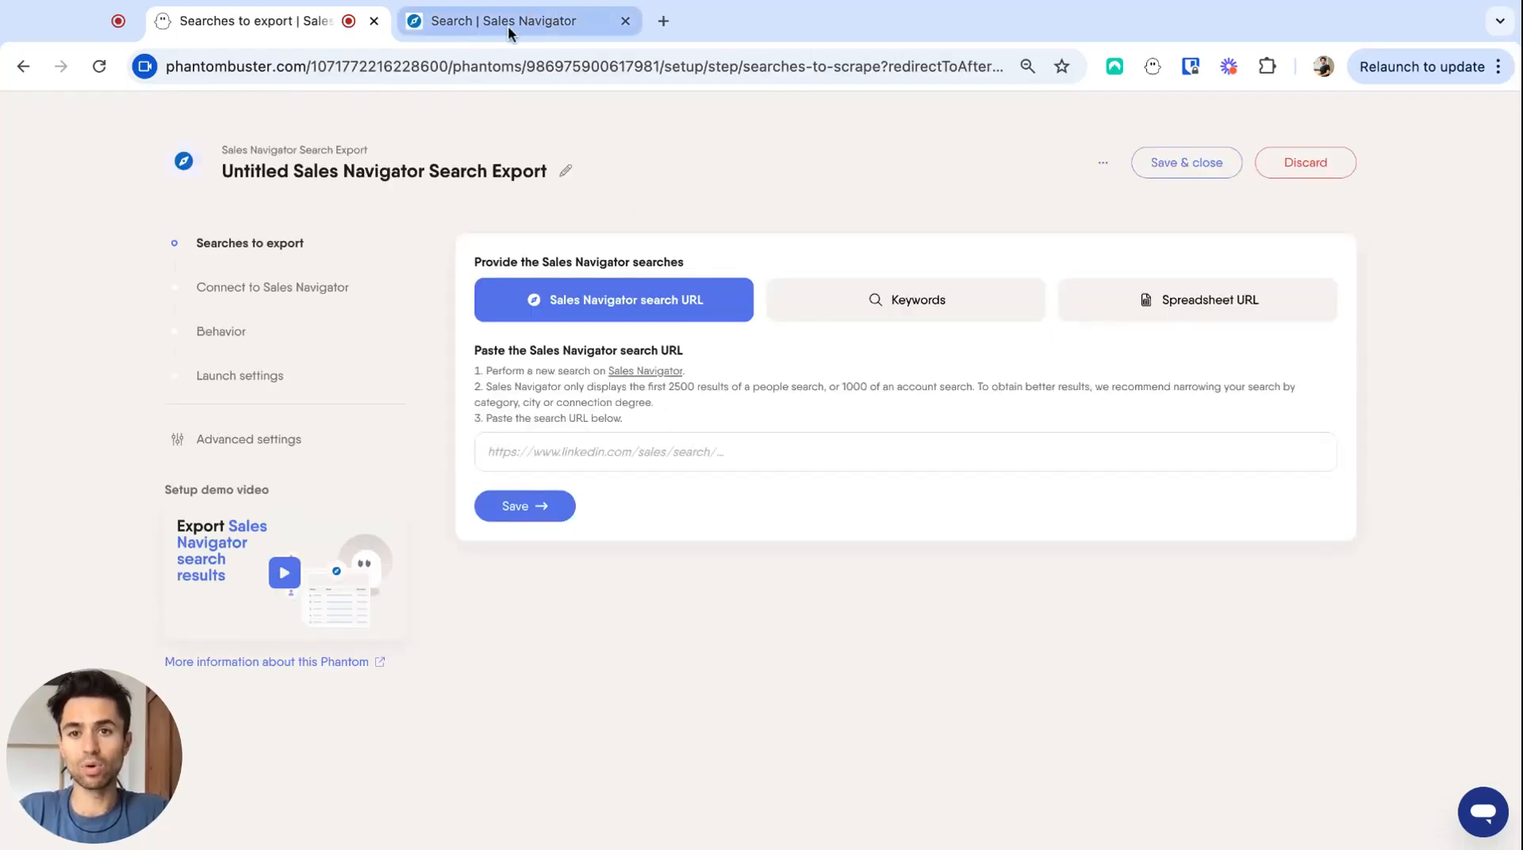
# - Switch to the Sales Navigator lead search and examine its headcount, job title, geography and recent posting filters
pyautogui.click(508, 27)
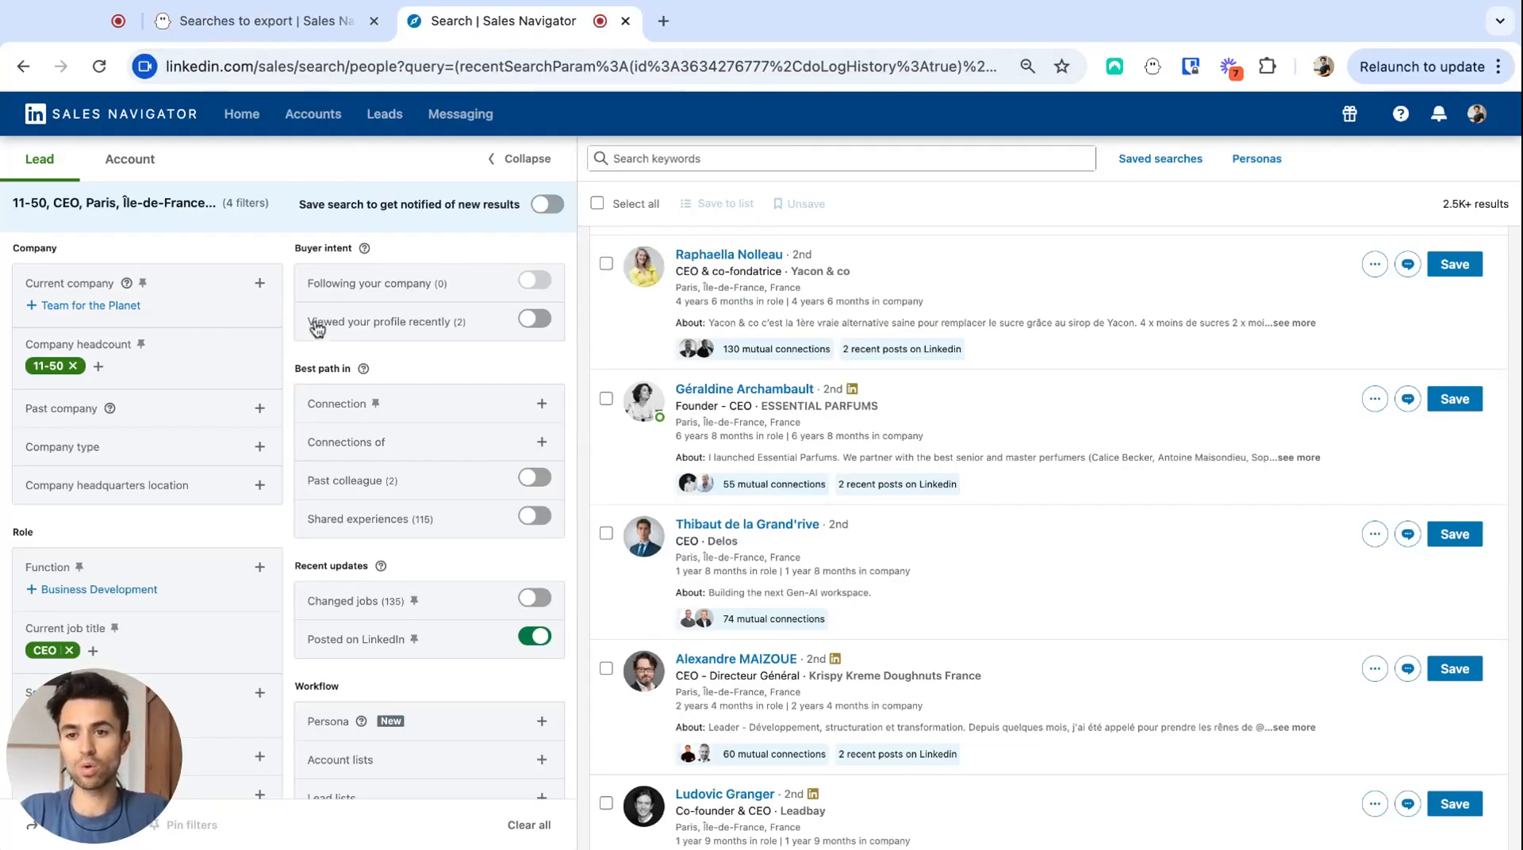
pyautogui.scroll(-1, 291, 358)
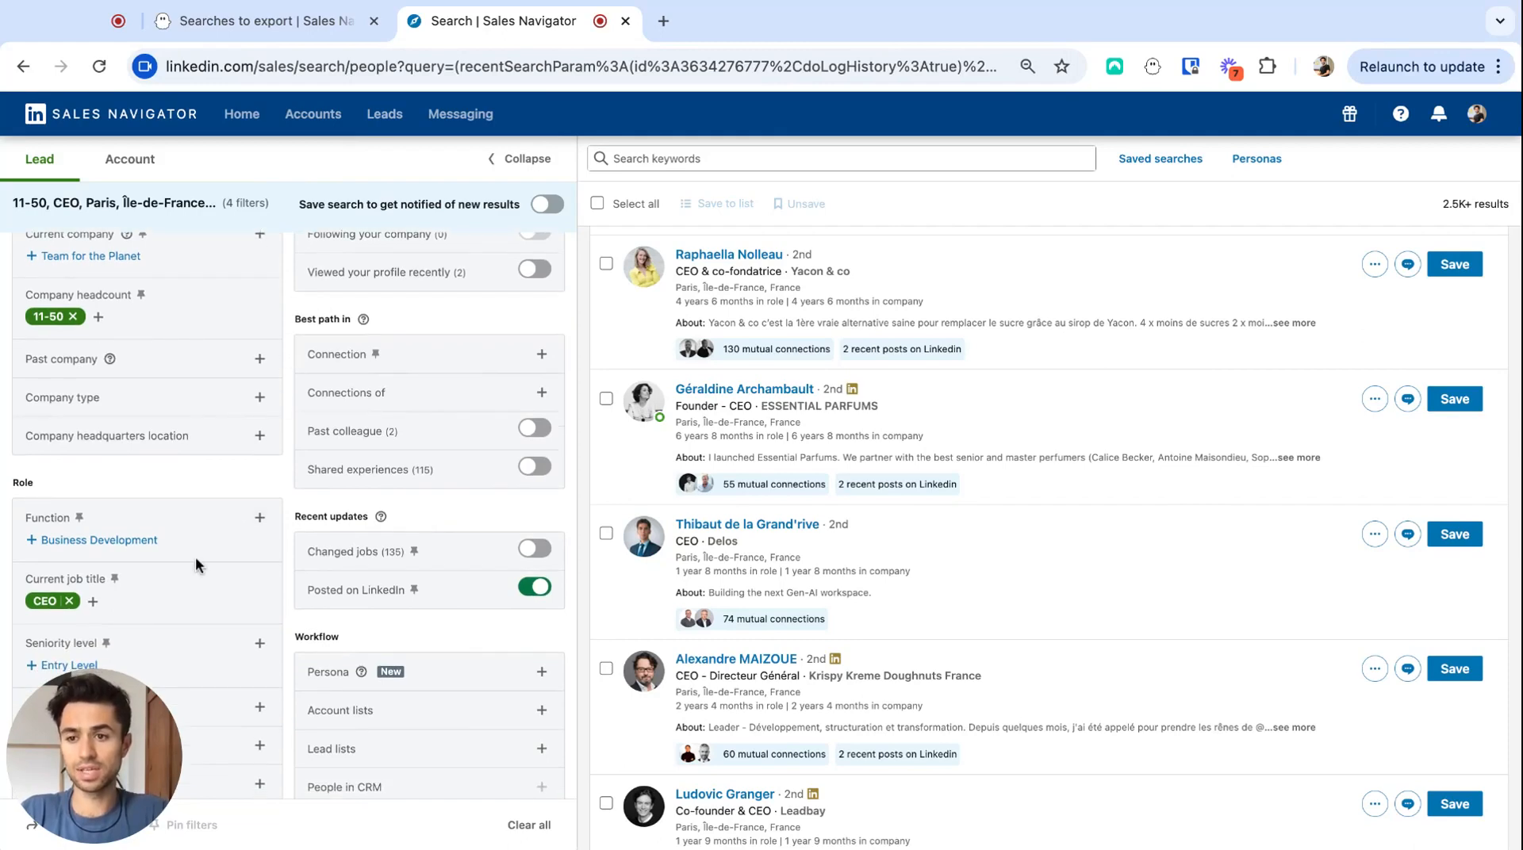
pyautogui.scroll(-3, 182, 476)
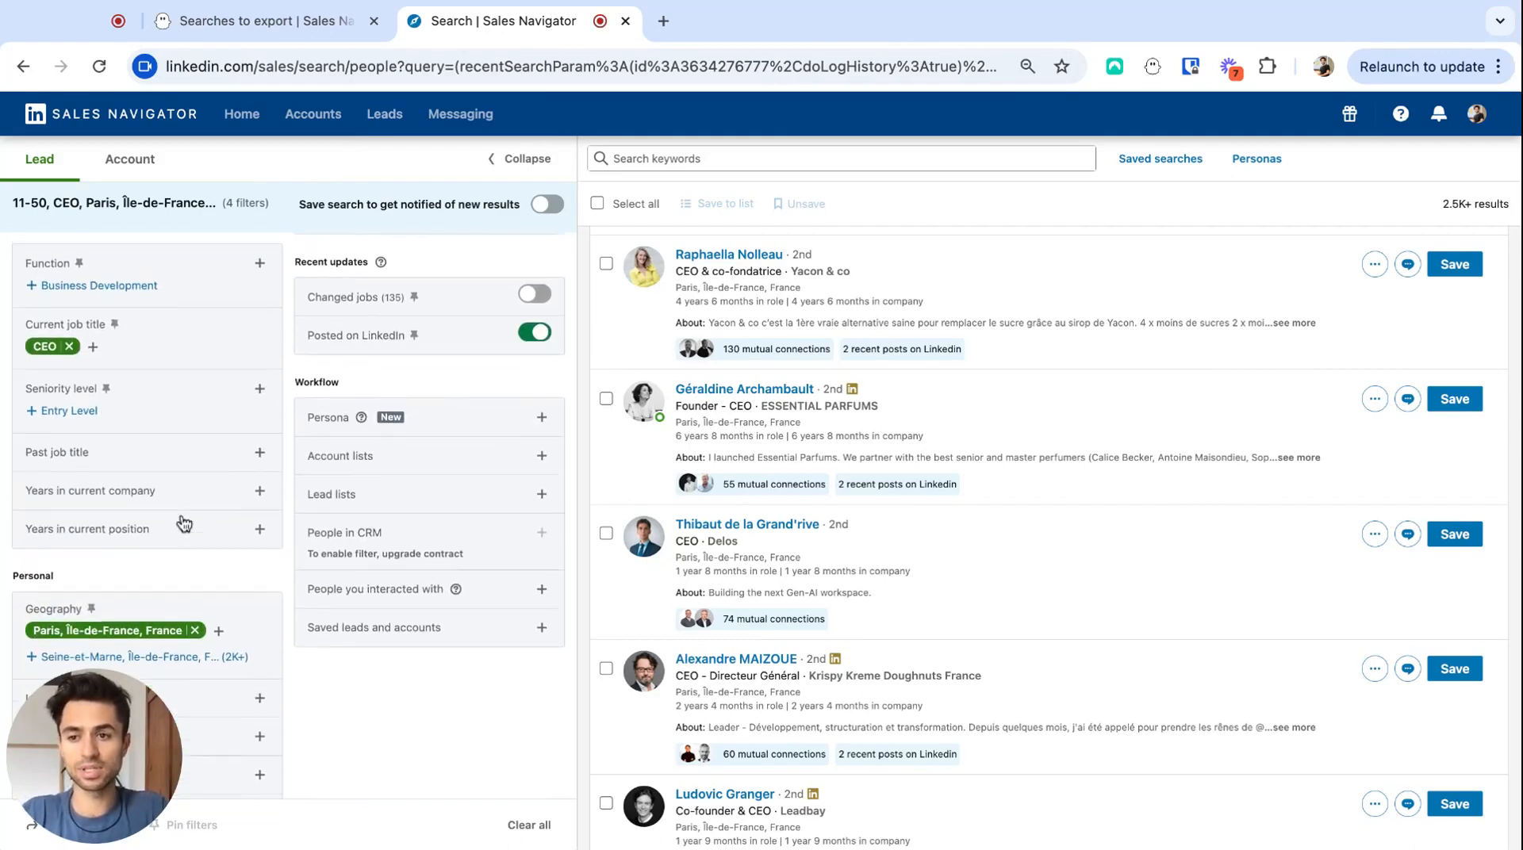
pyautogui.scroll(2, 180, 520)
pyautogui.scroll(3, 278, 415)
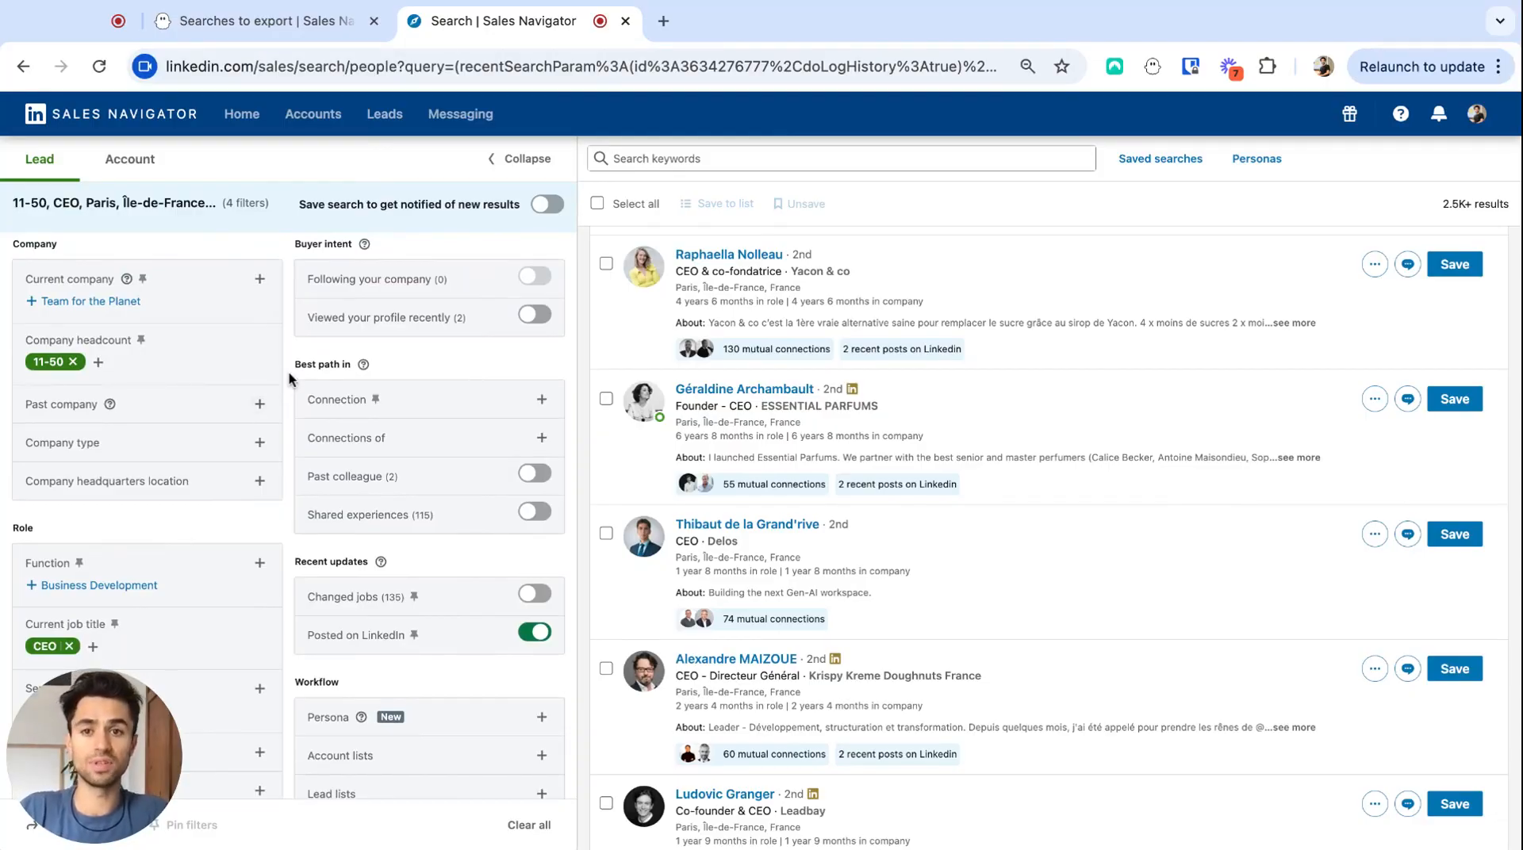
pyautogui.scroll(-3, 287, 387)
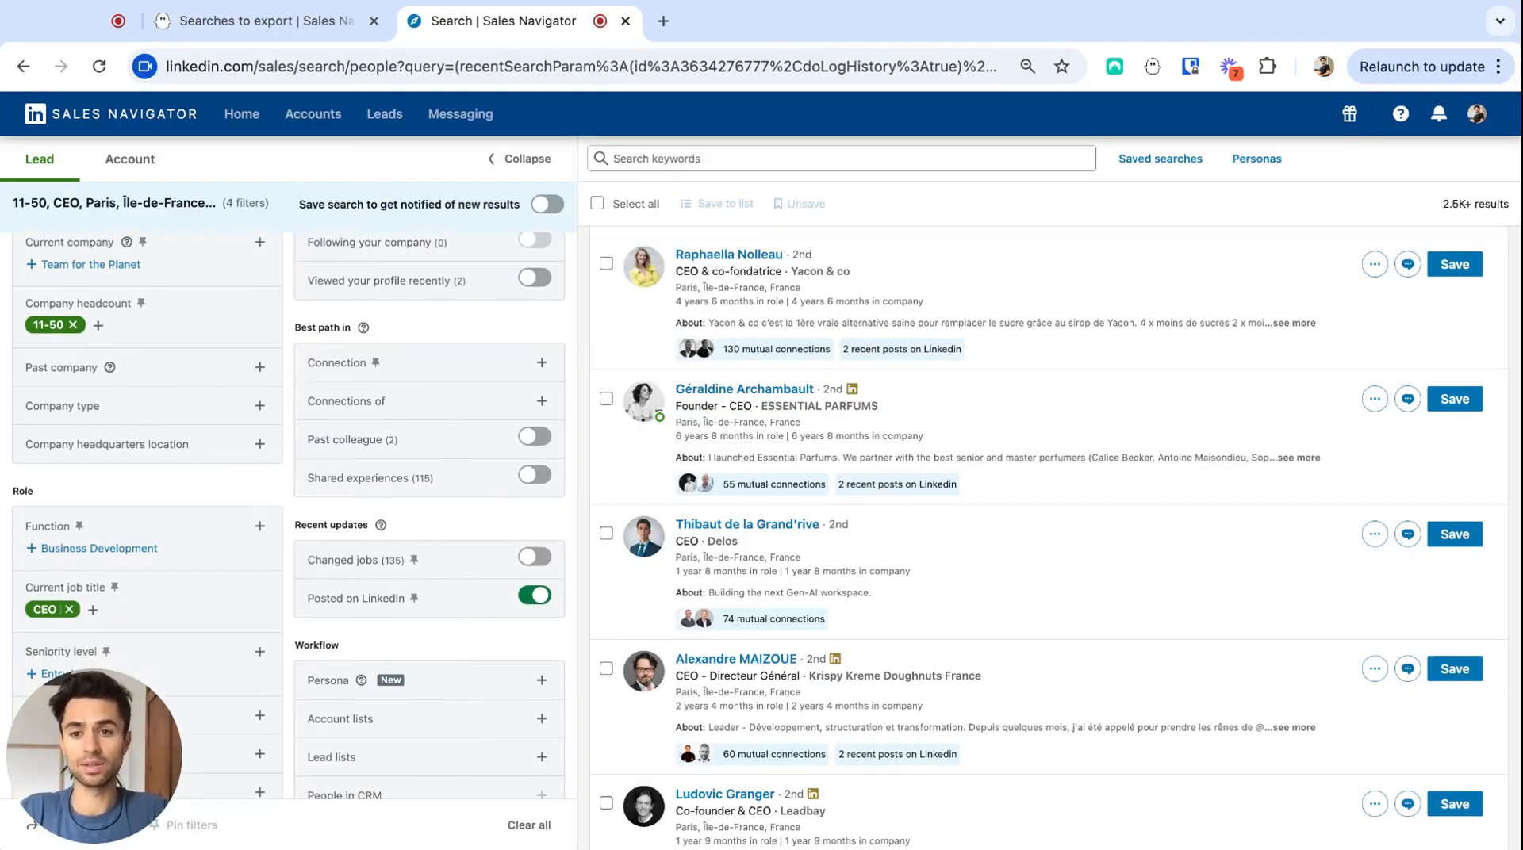
pyautogui.scroll(-1, 290, 463)
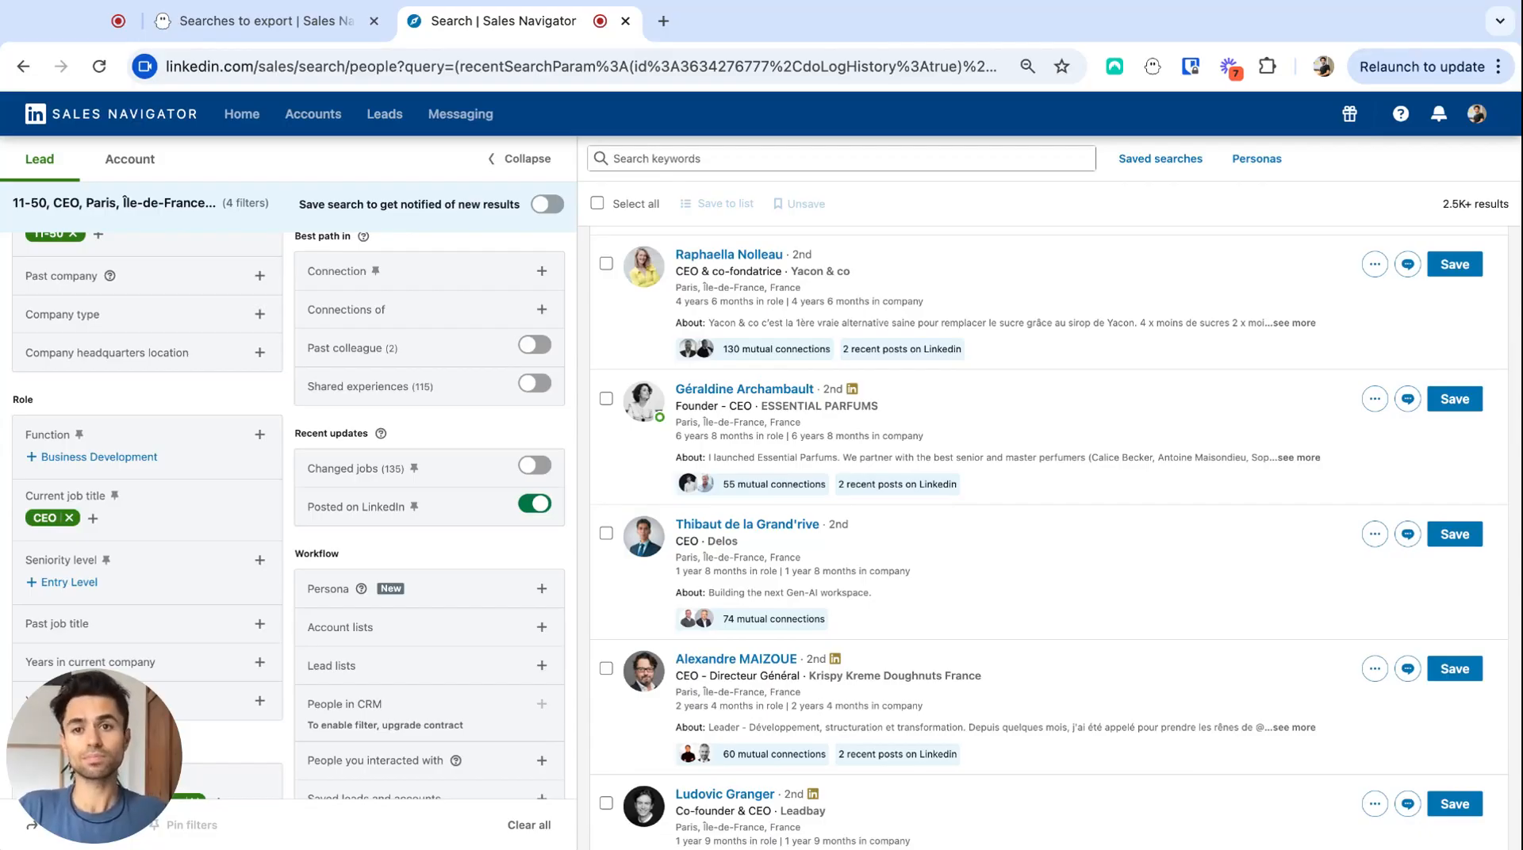
# - Provide the Sales Navigator lead search's URL as the search to export, and save both the search and Sales Navigator connection settings
pyautogui.click(390, 63)
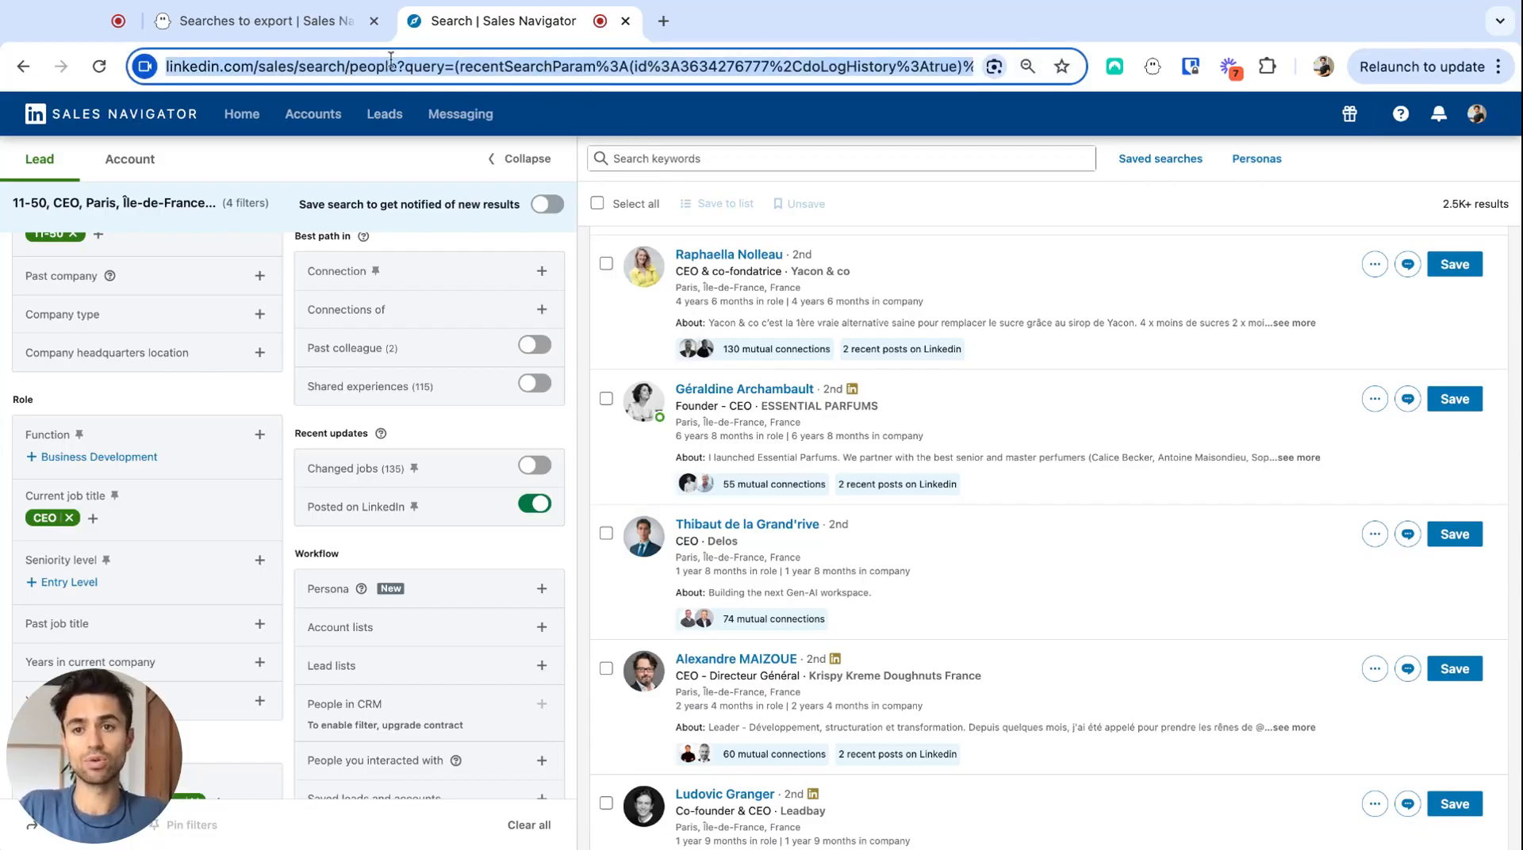
pyautogui.click(242, 21)
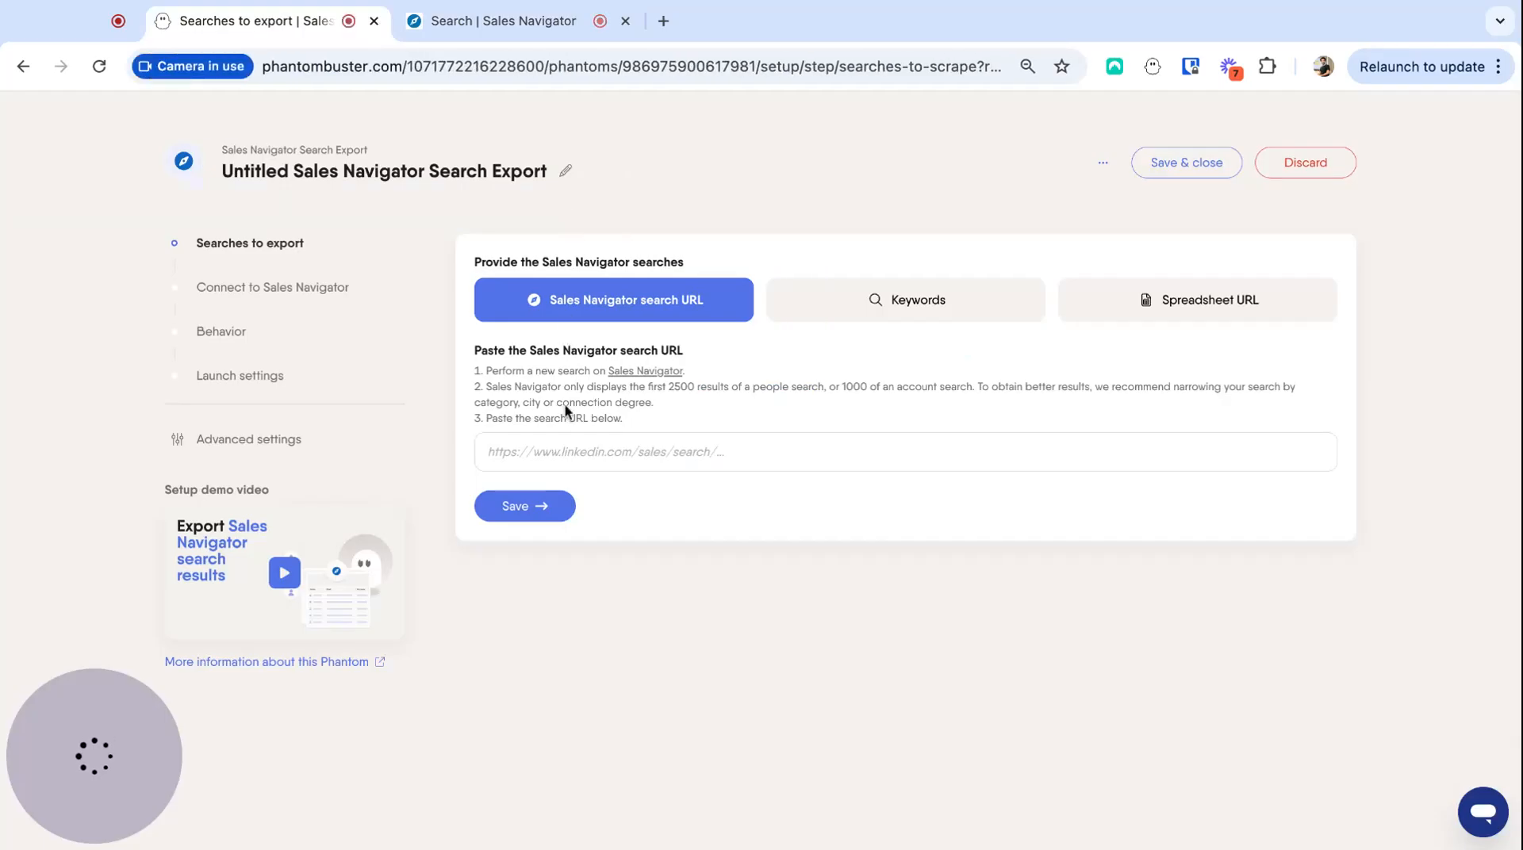
pyautogui.click(594, 452)
pyautogui.hotkey('ctrl', 'v')
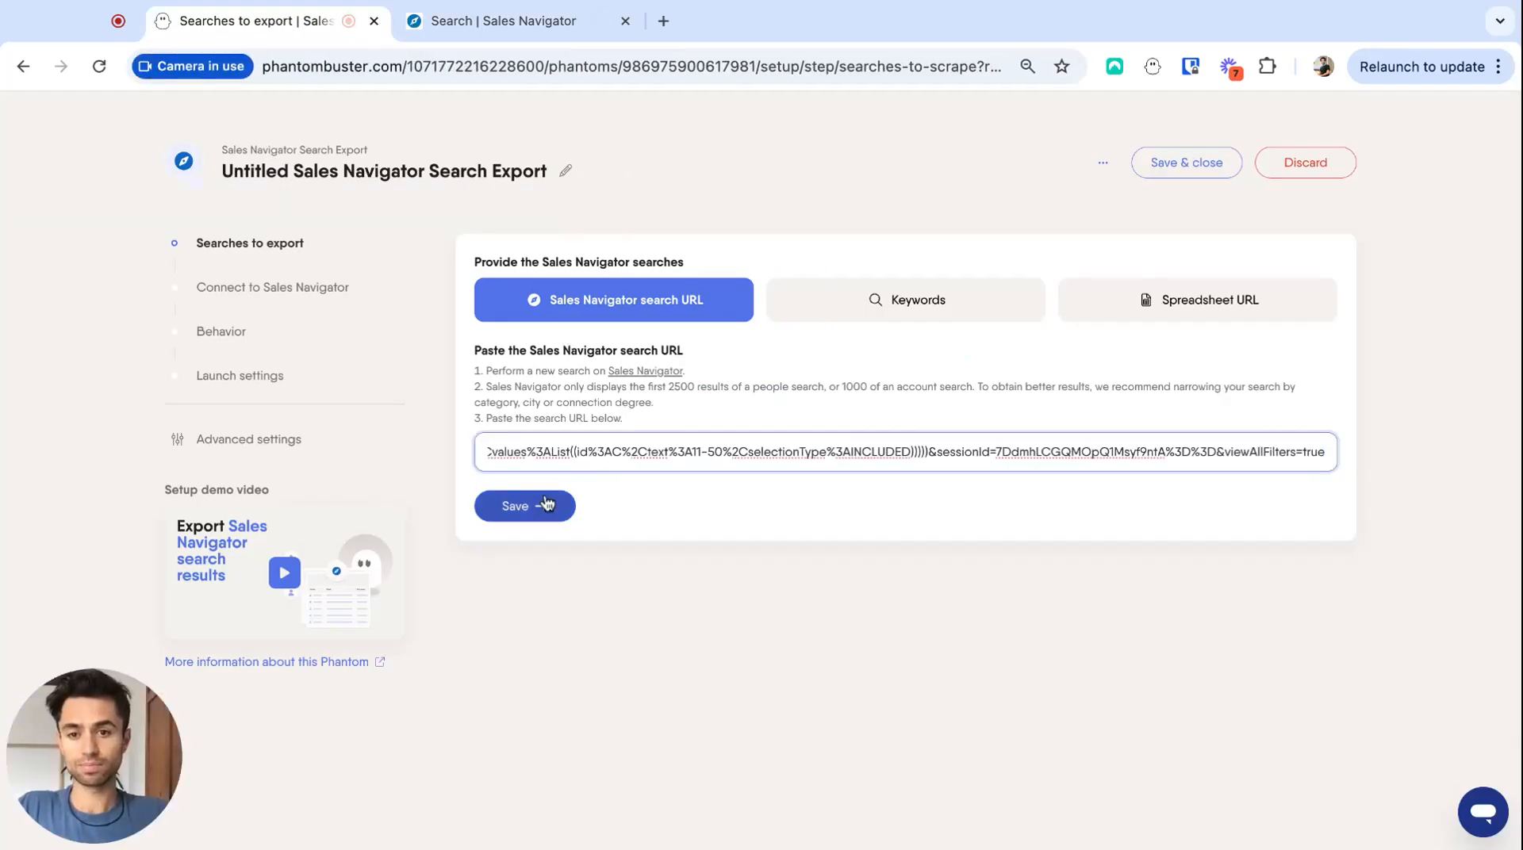
pyautogui.click(546, 504)
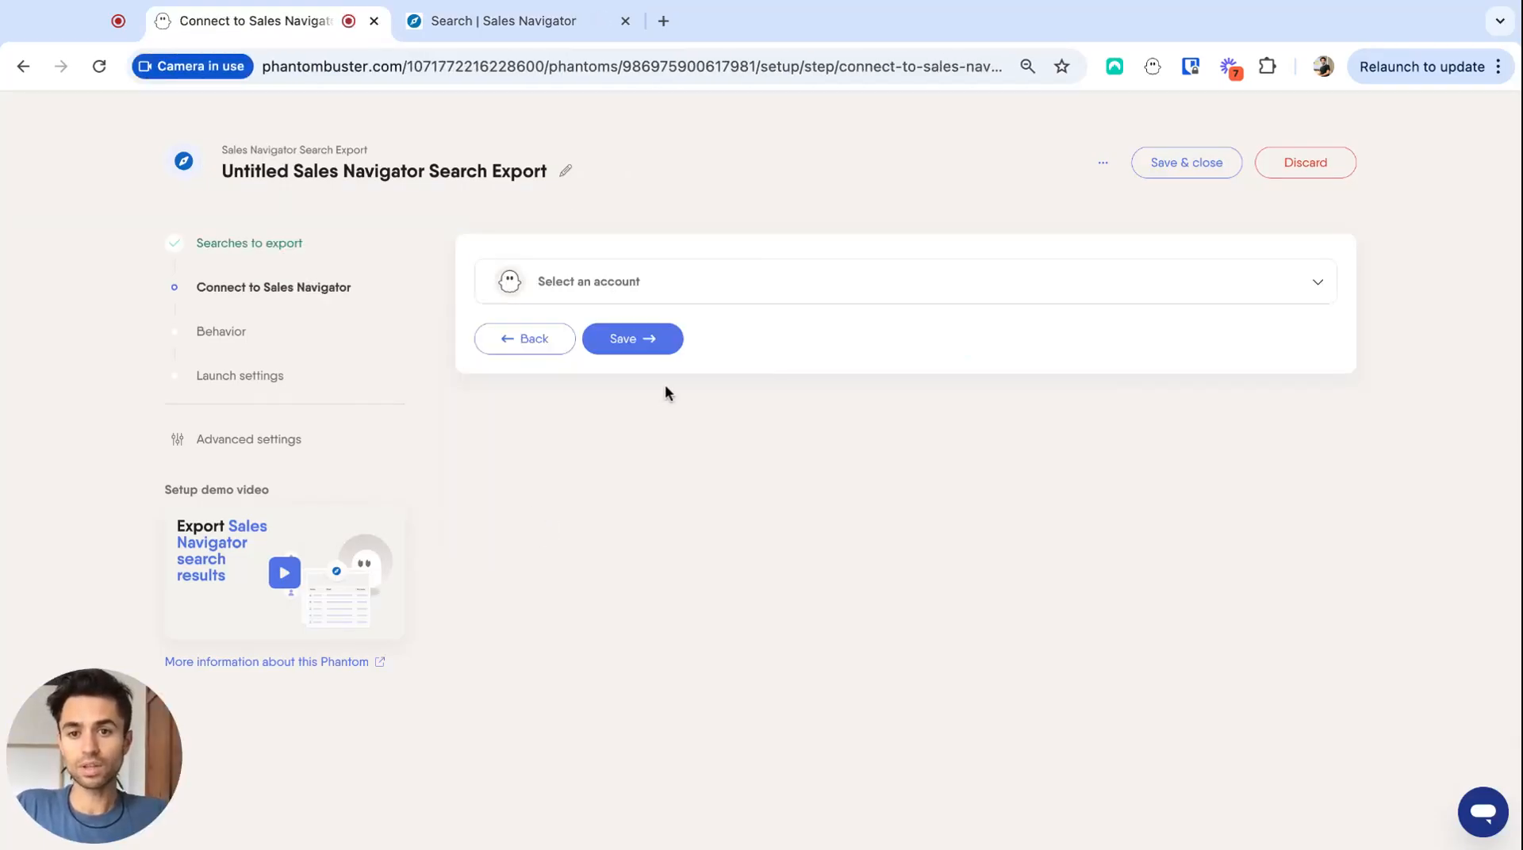
pyautogui.click(647, 346)
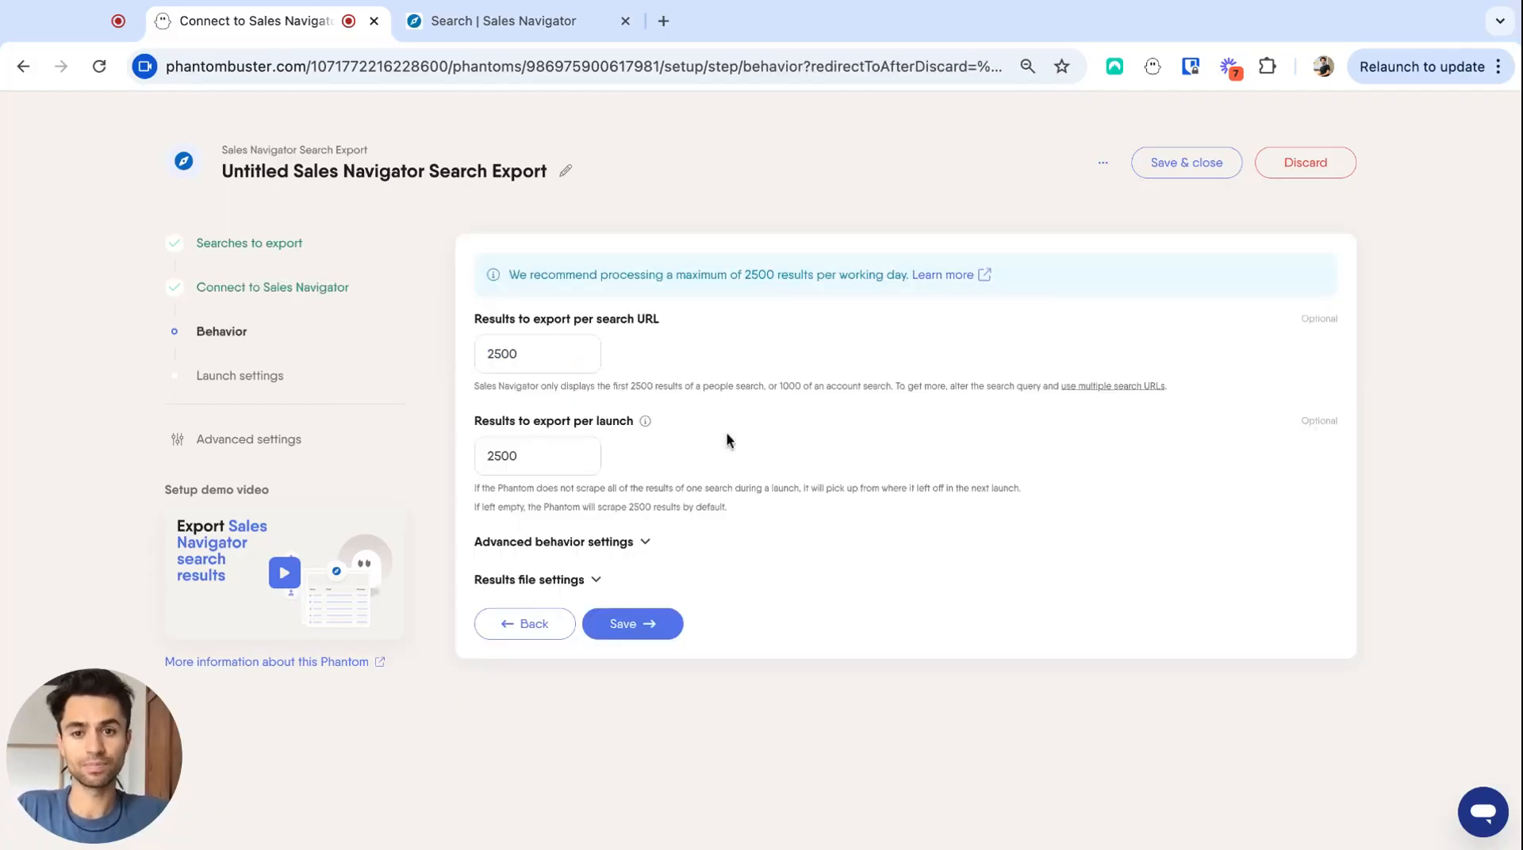
# - Enable Watcher mode in the search export's advanced behavior settings and save the behavior
pyautogui.click(641, 544)
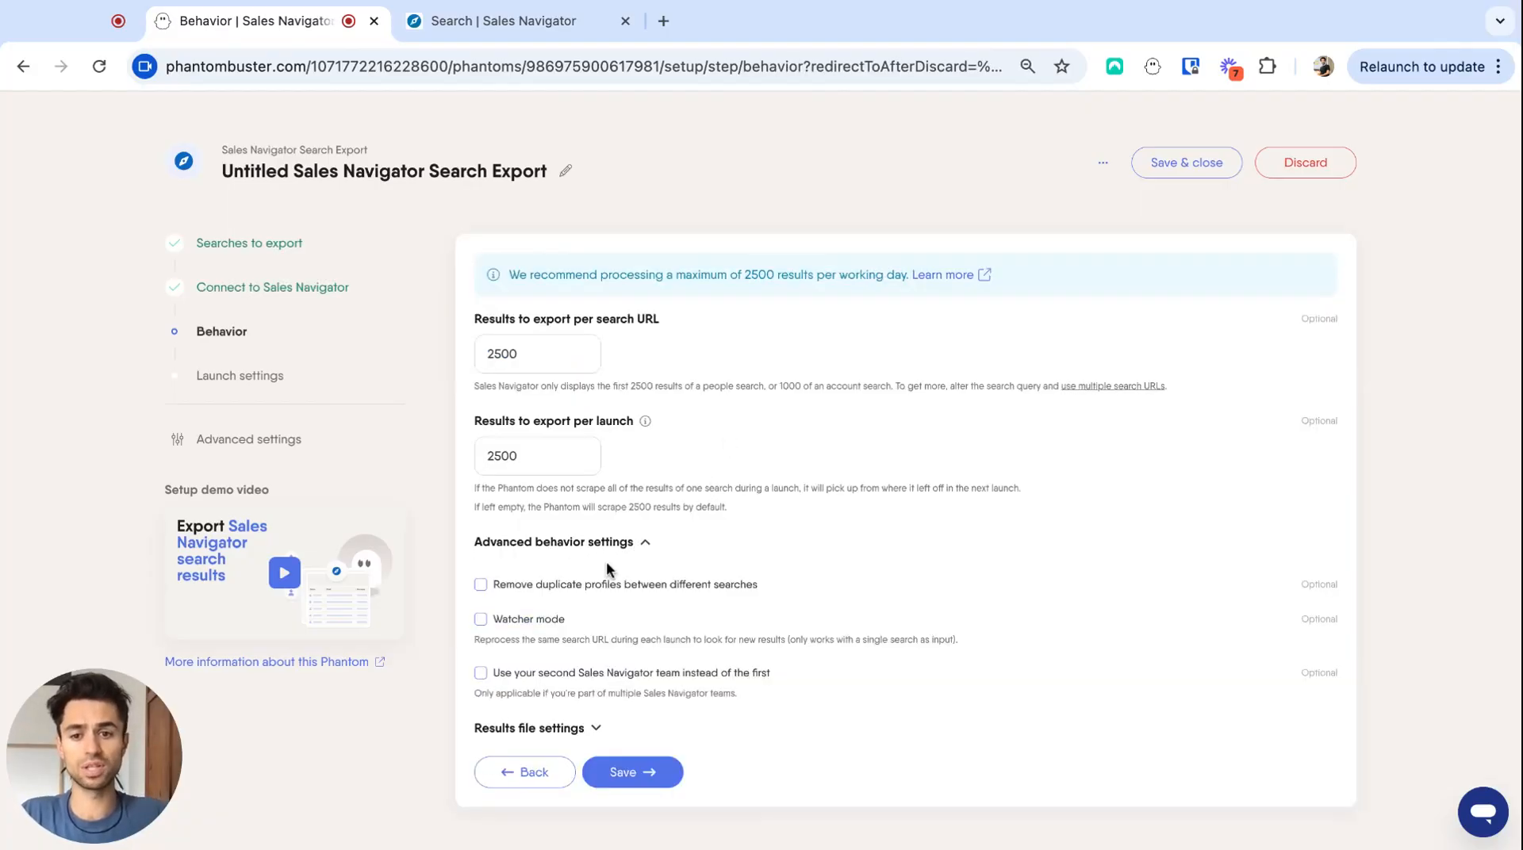
pyautogui.scroll(-1, 587, 578)
pyautogui.click(481, 581)
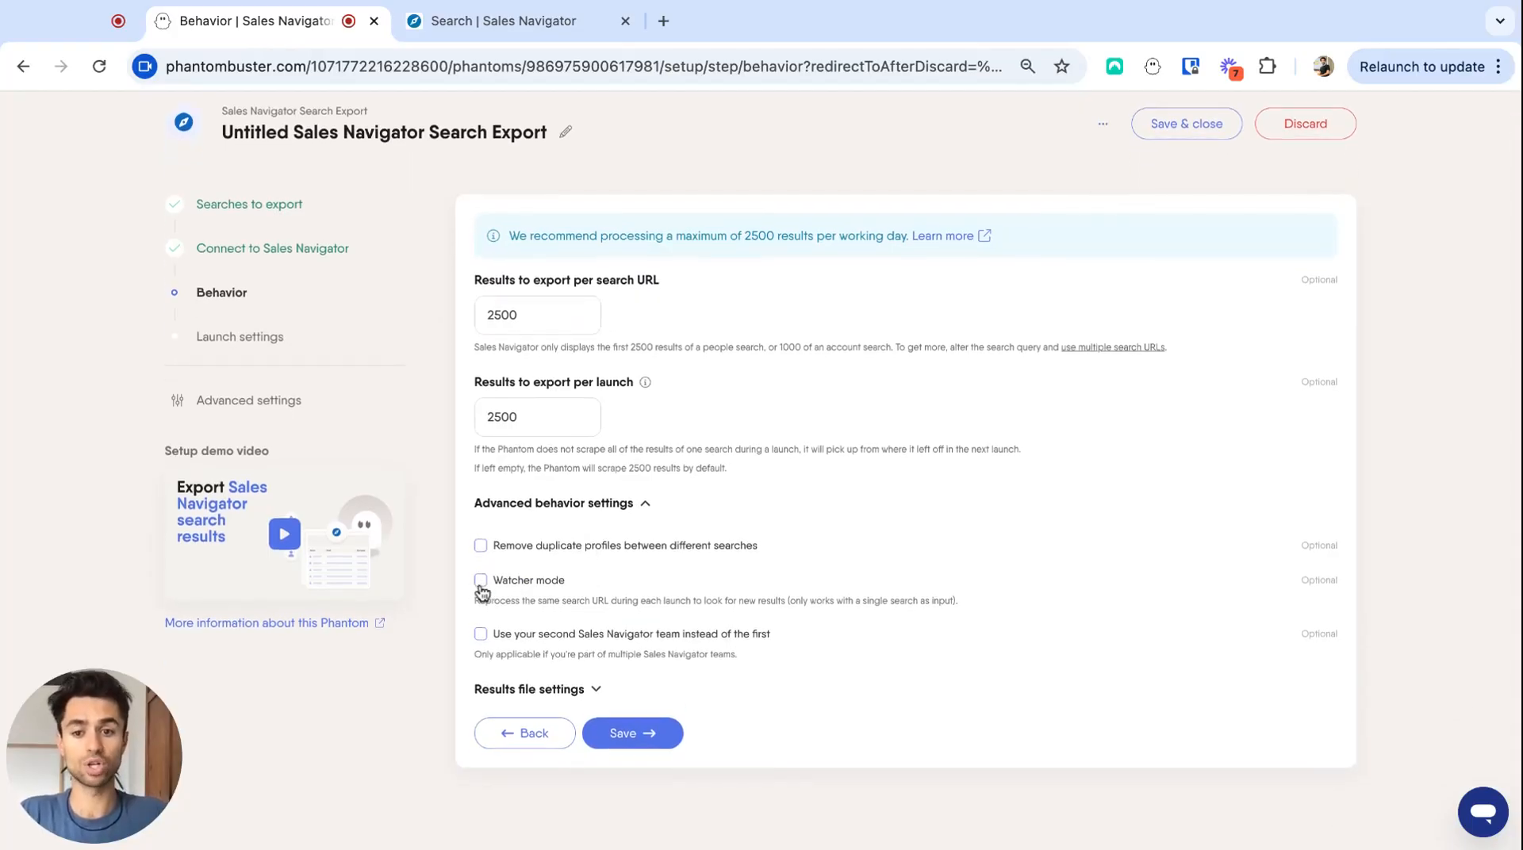
pyautogui.scroll(-1, 481, 591)
pyautogui.click(648, 696)
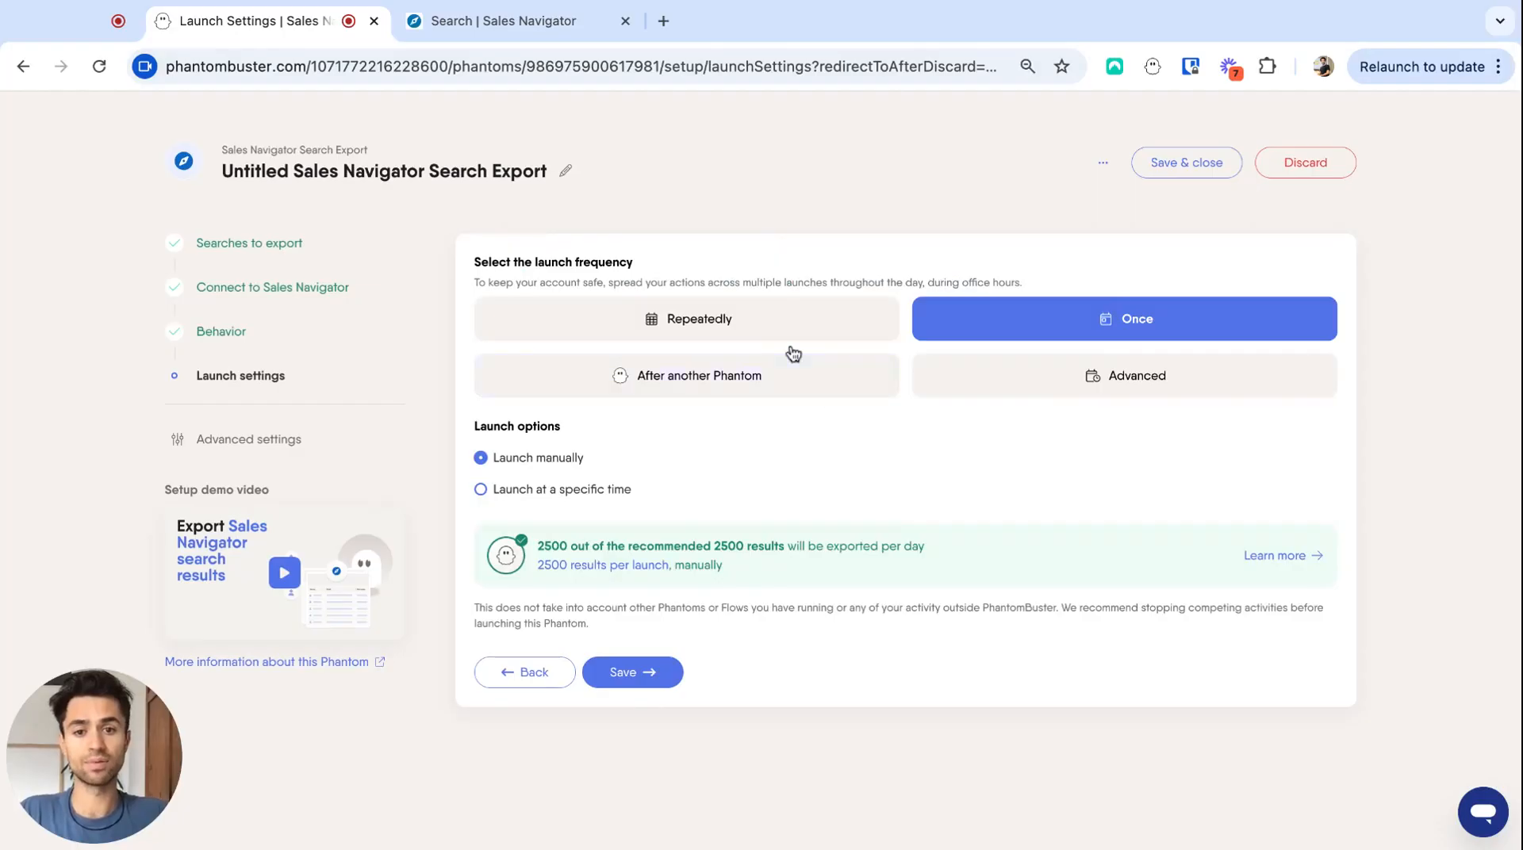
# - Schedule the search export to launch repeatedly once per day and save the launch settings
pyautogui.click(746, 333)
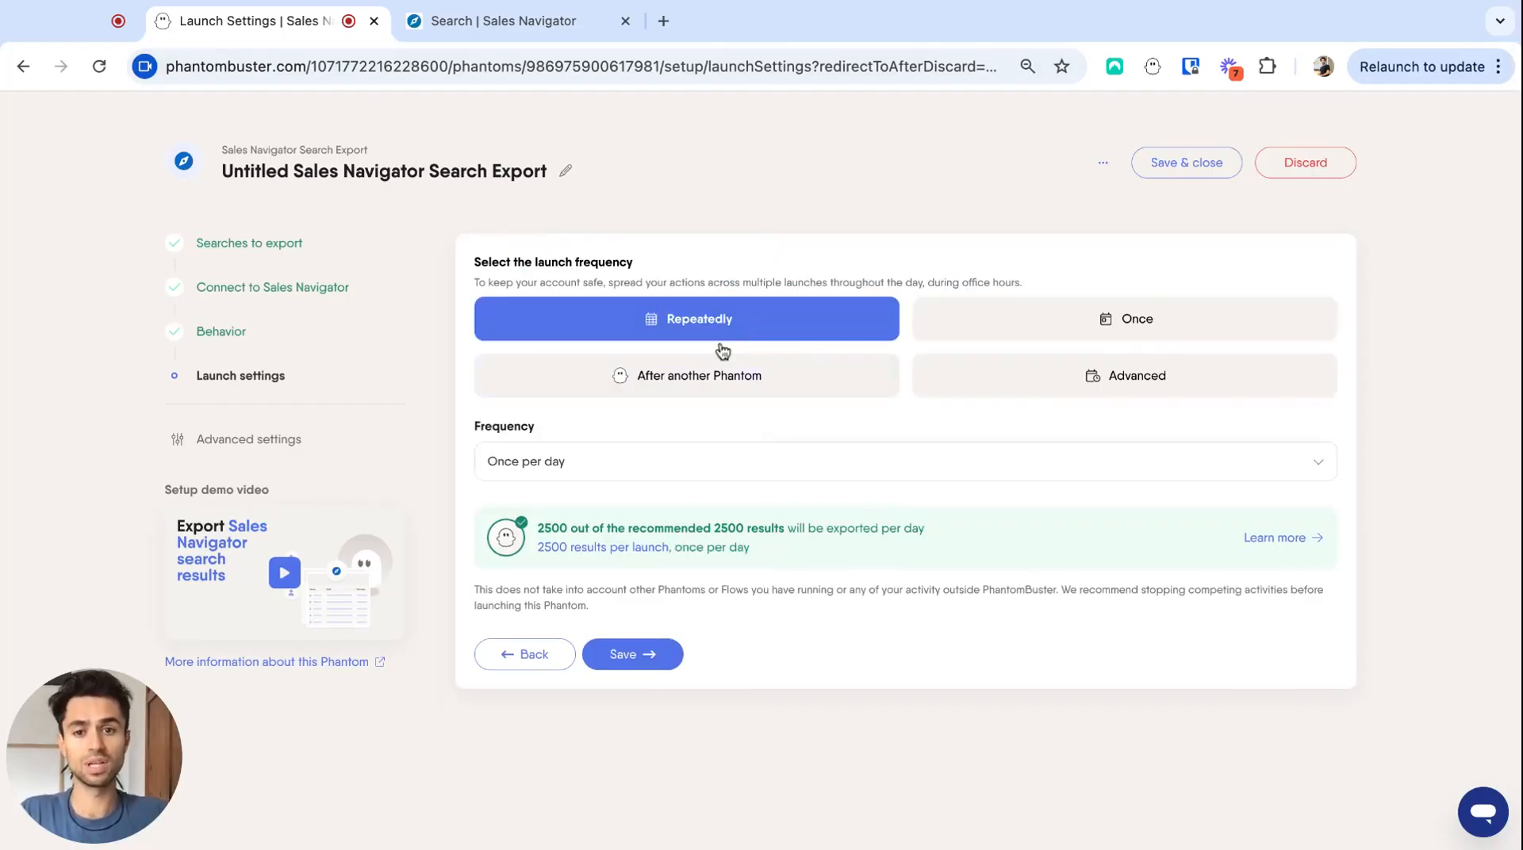
pyautogui.click(605, 459)
pyautogui.scroll(-3, 615, 584)
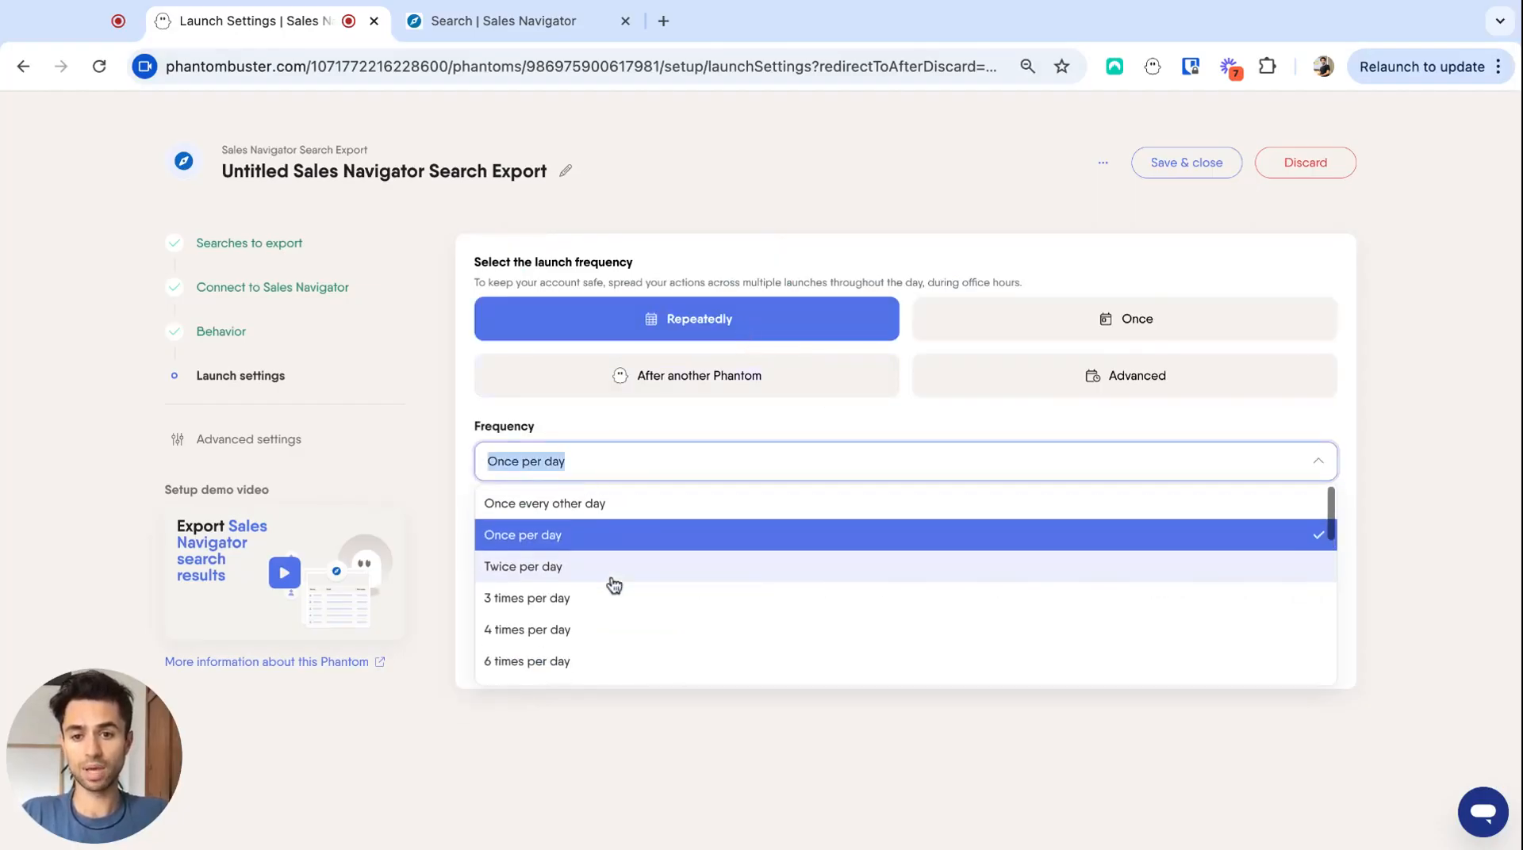
pyautogui.scroll(3, 625, 555)
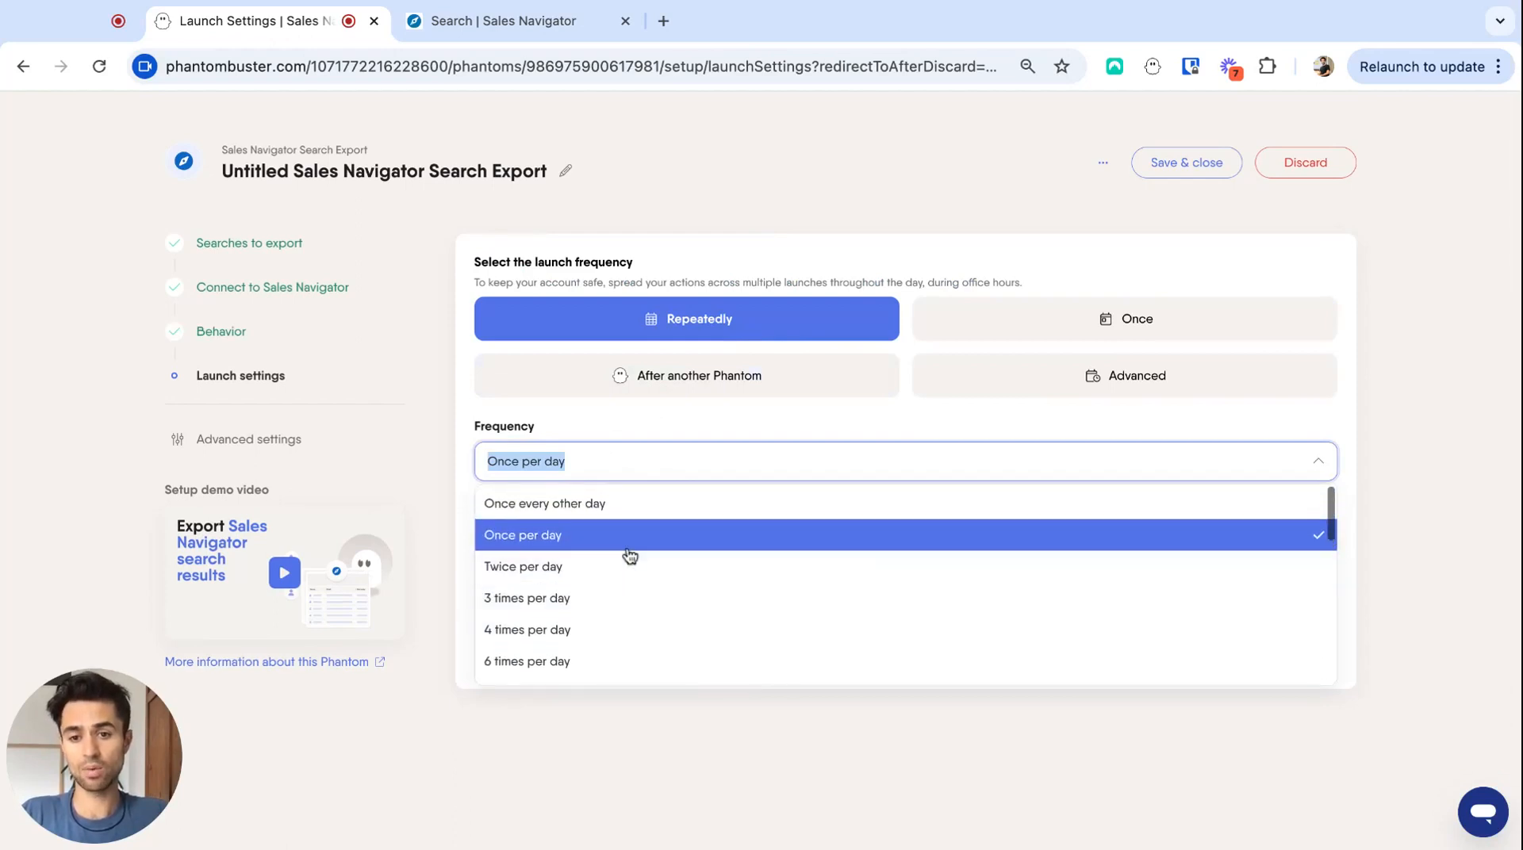
pyautogui.click(625, 540)
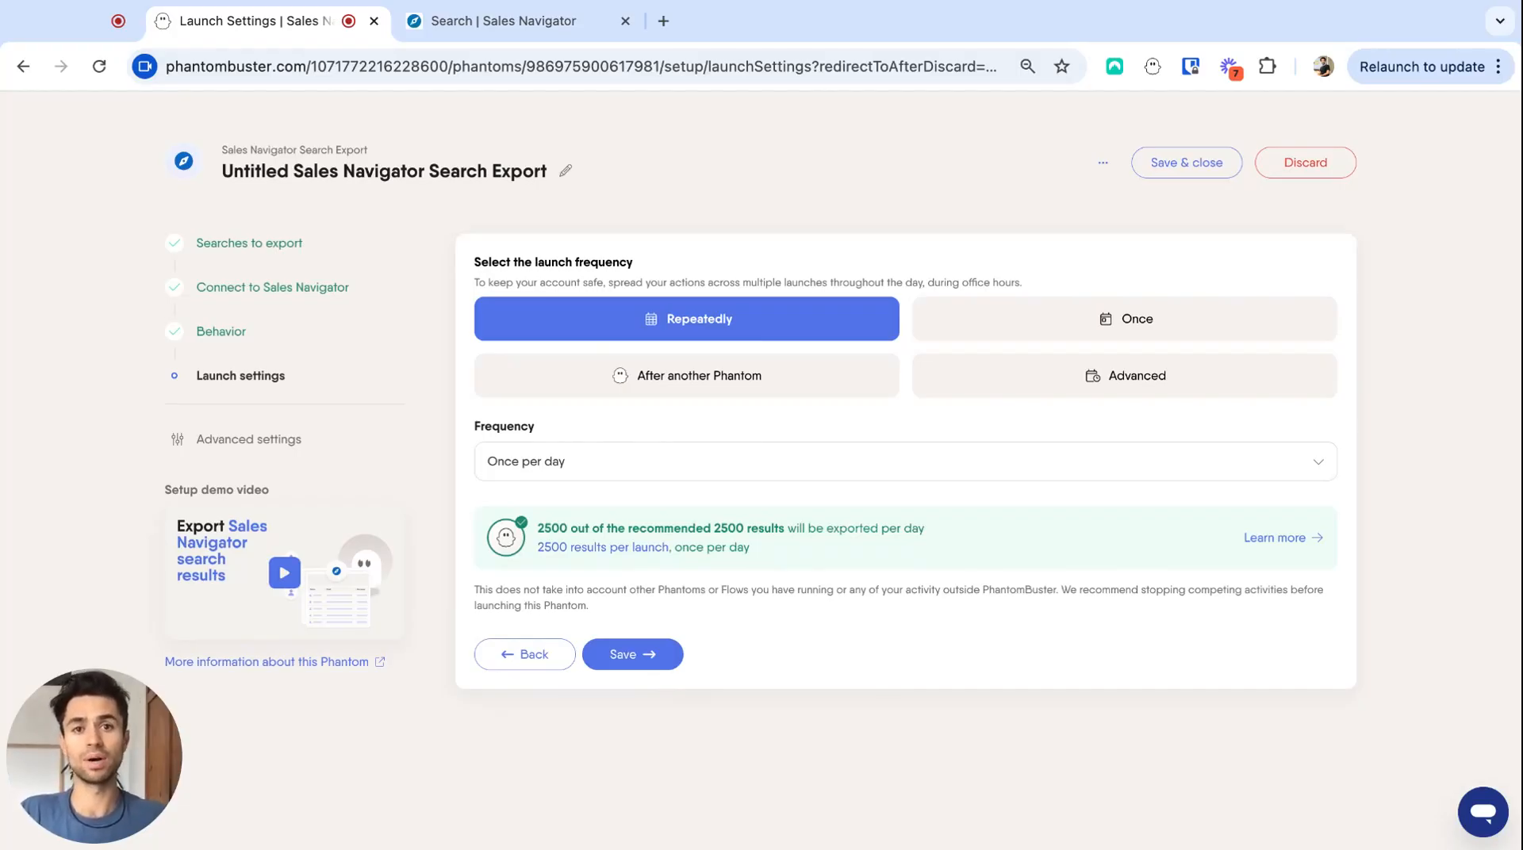
pyautogui.click(639, 663)
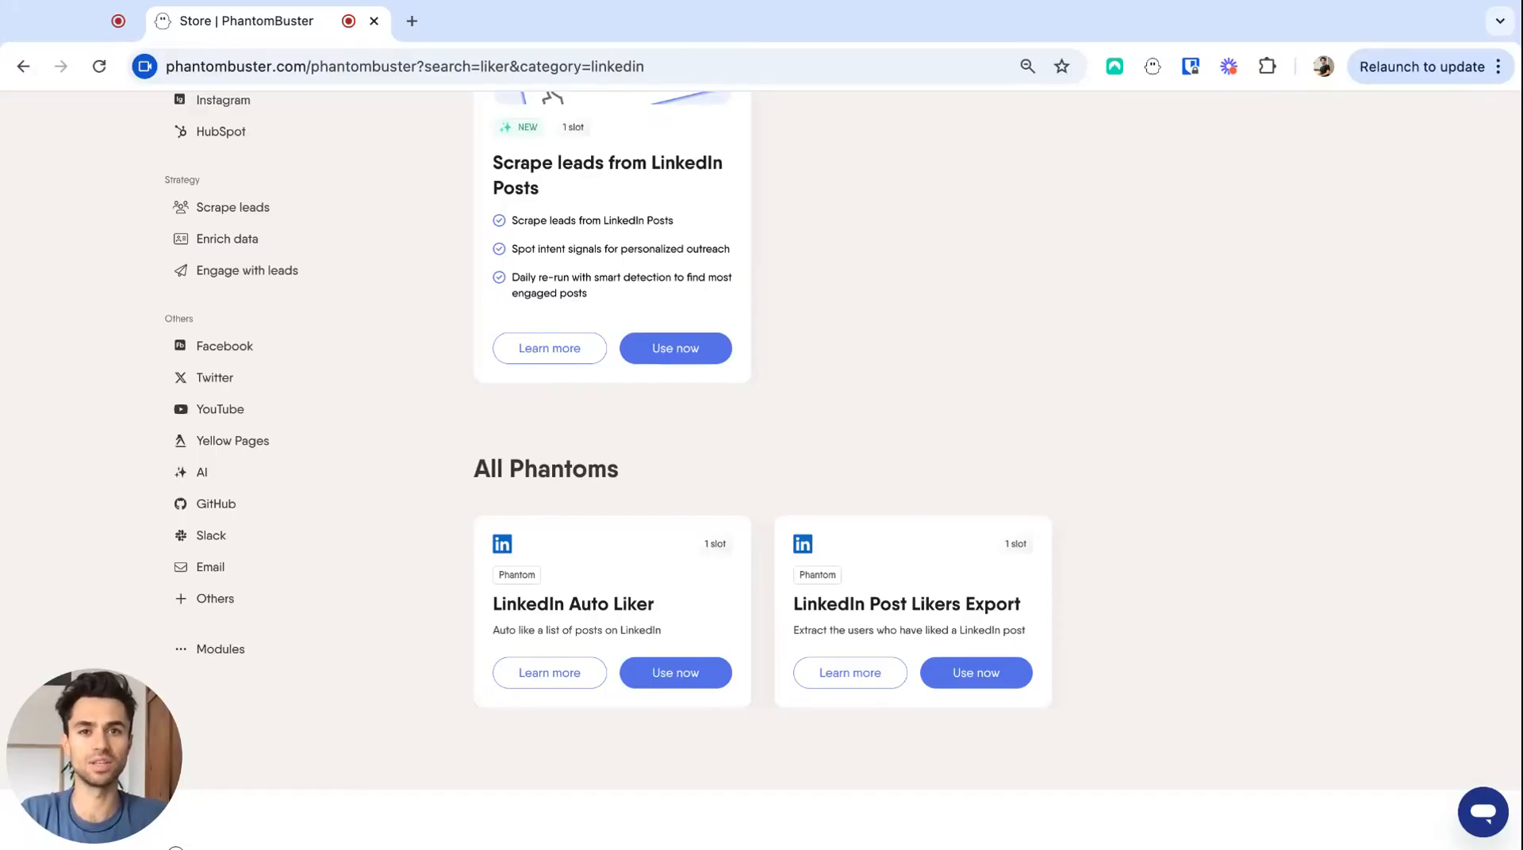
# - Start setting up the LinkedIn Auto Liker phantom from the store's liker search results
pyautogui.scroll(-1, 843, 469)
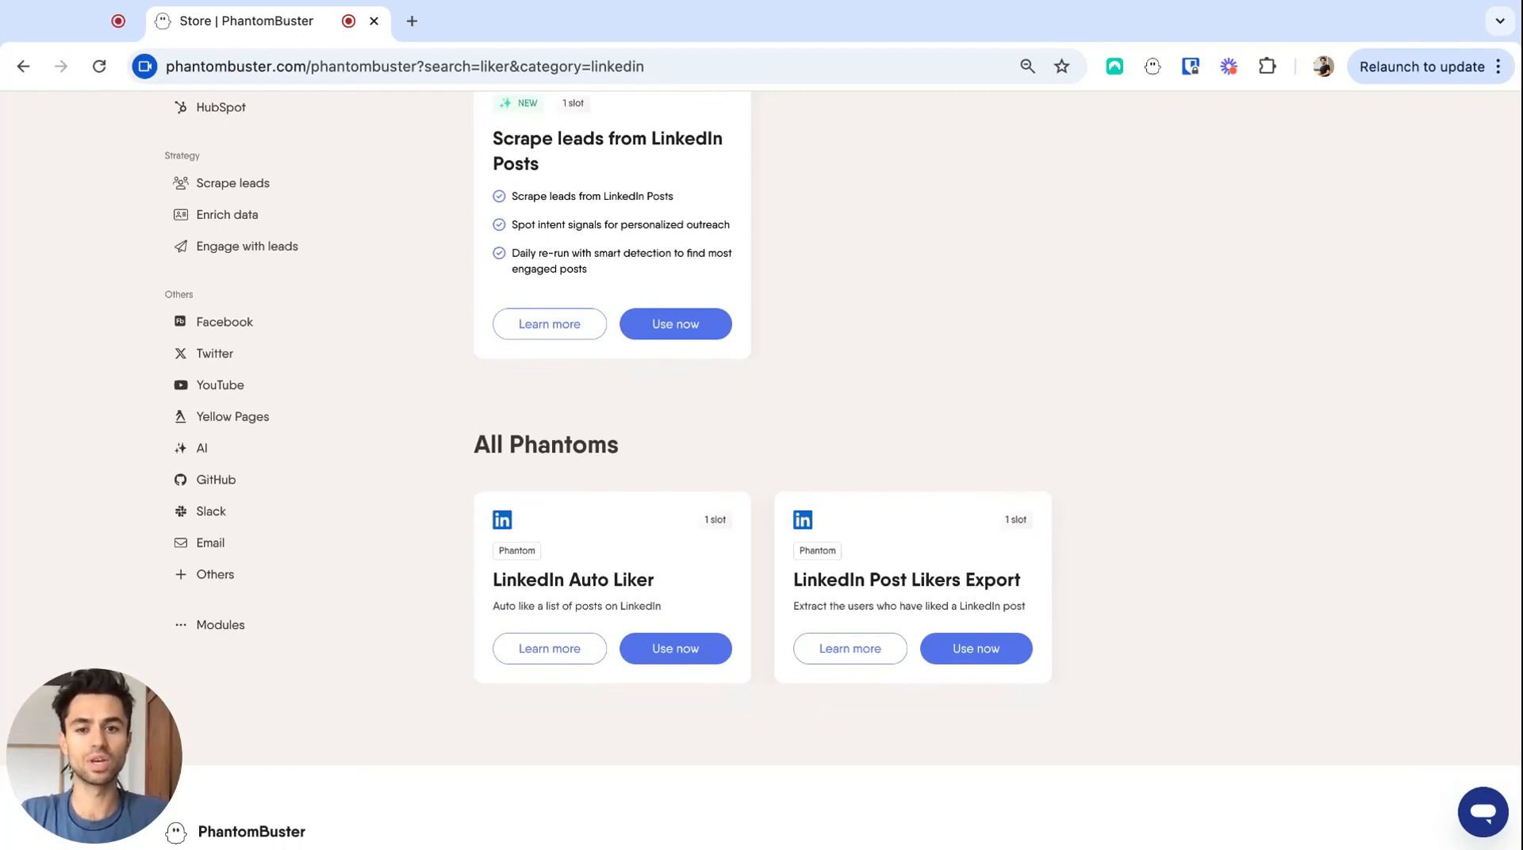
pyautogui.scroll(-1, 729, 704)
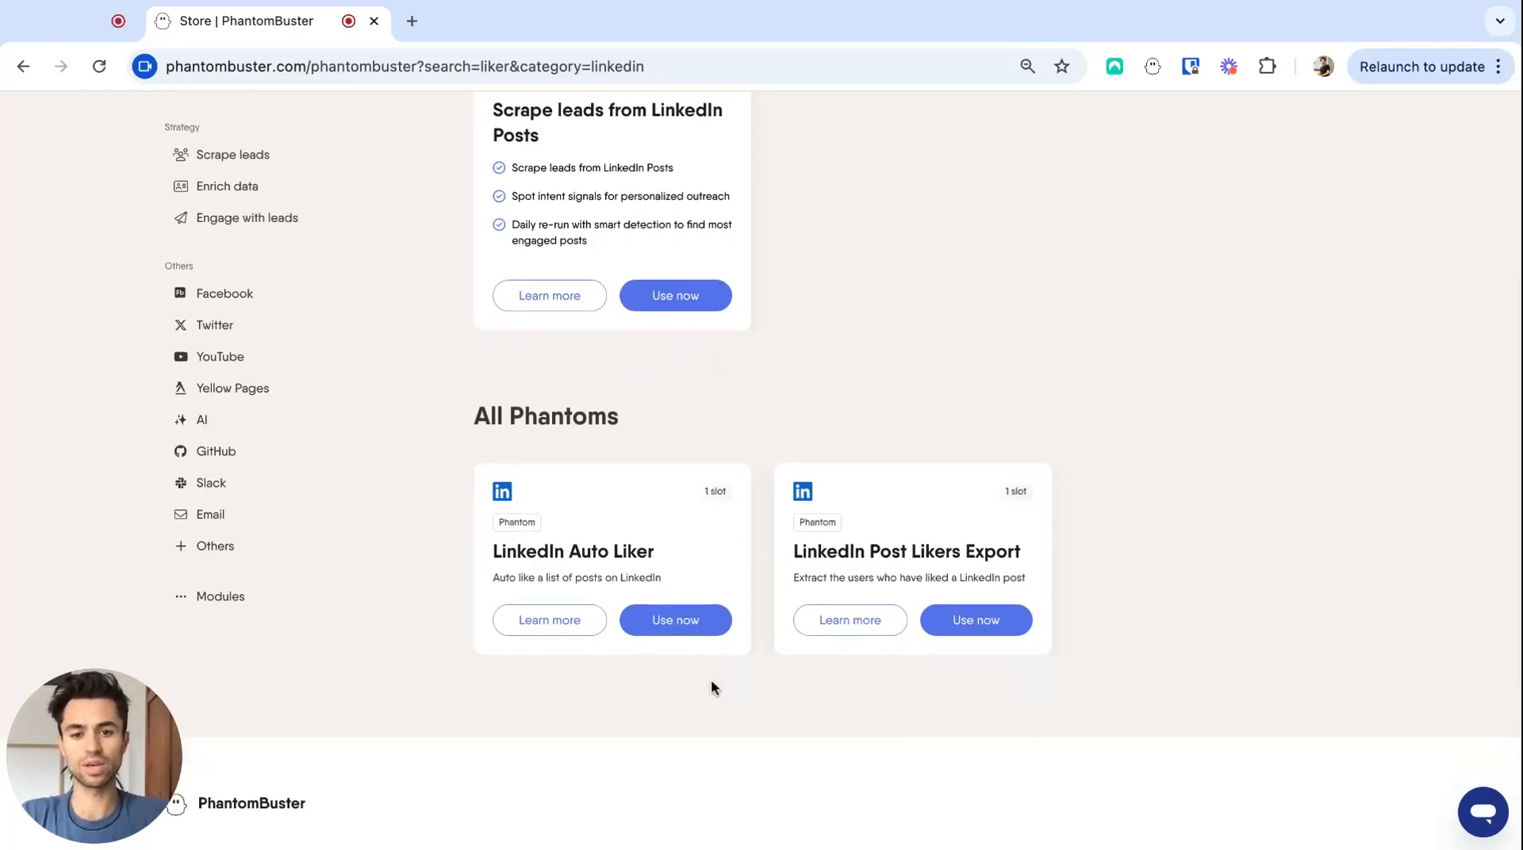
pyautogui.click(694, 627)
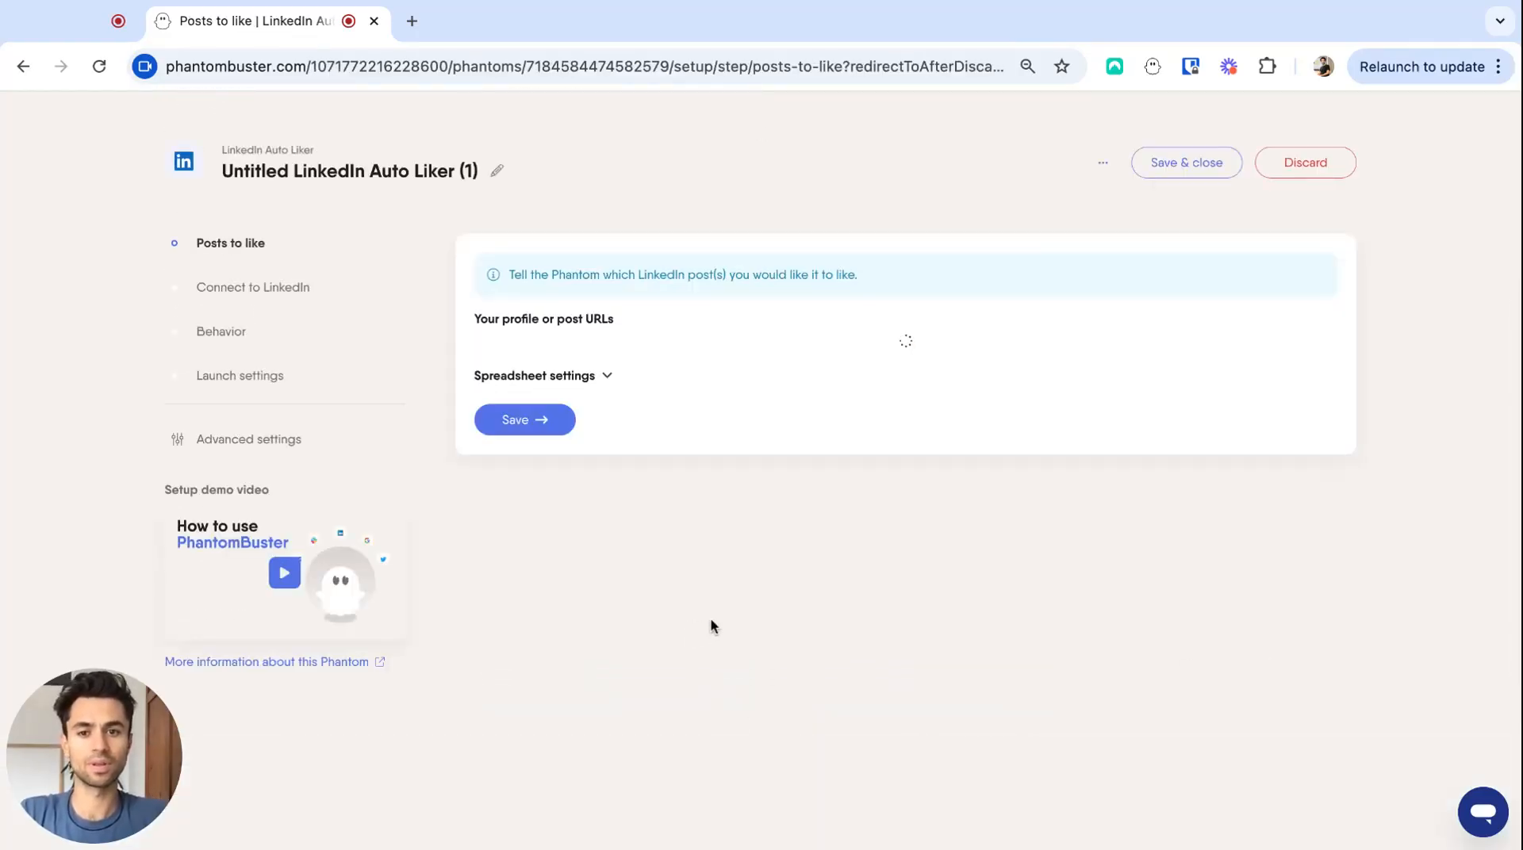
# - Provide the LinkedIn profile URL as the source of posts to like, and save both the posts and LinkedIn connection settings
pyautogui.click(676, 370)
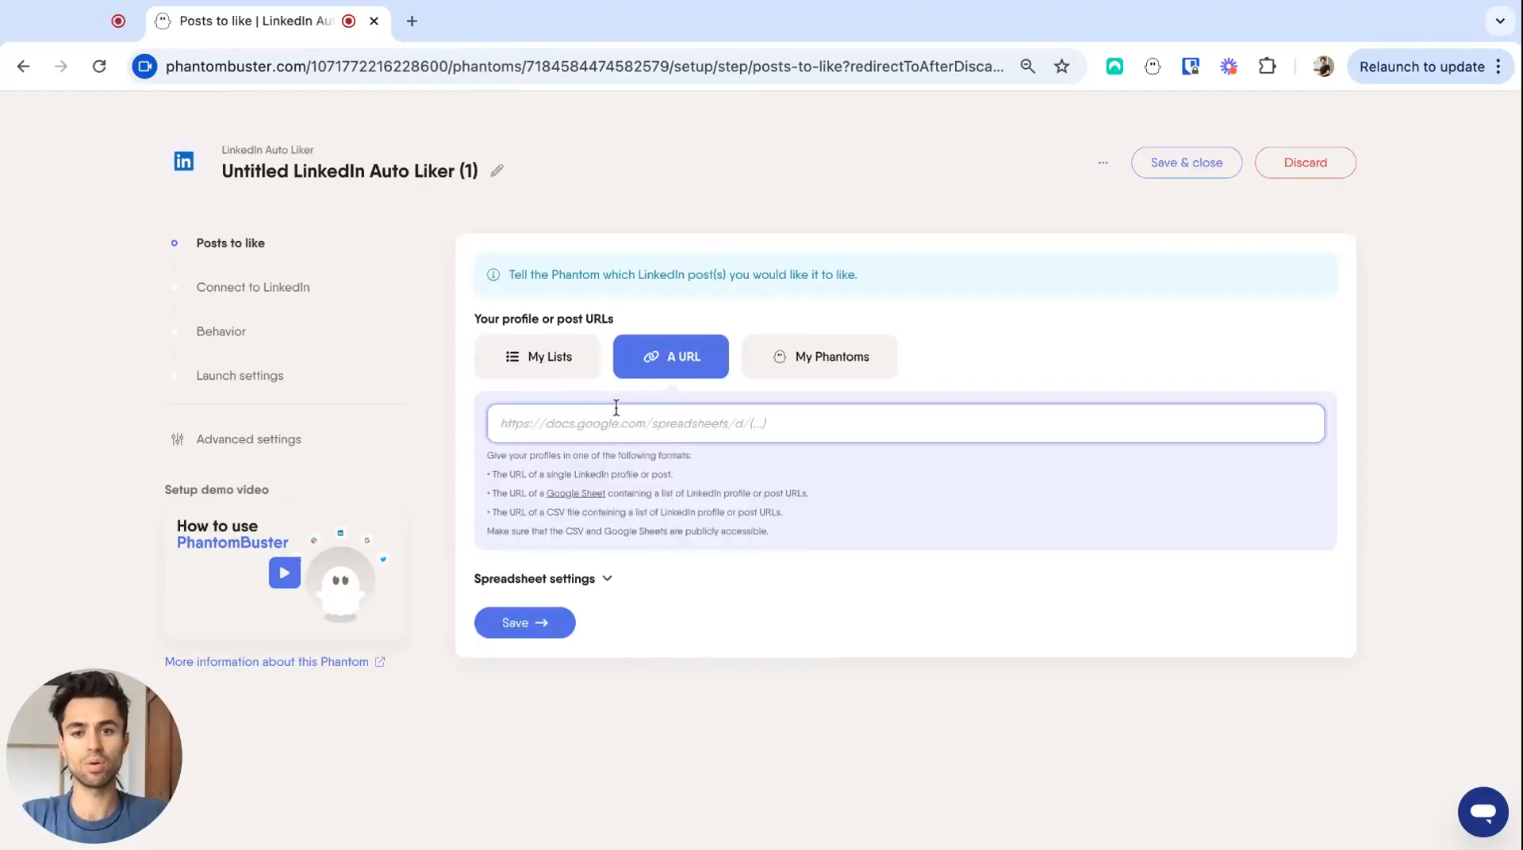
pyautogui.click(599, 422)
pyautogui.write('https://www.linkedin.com/in/nathan-g-12ab42239/')
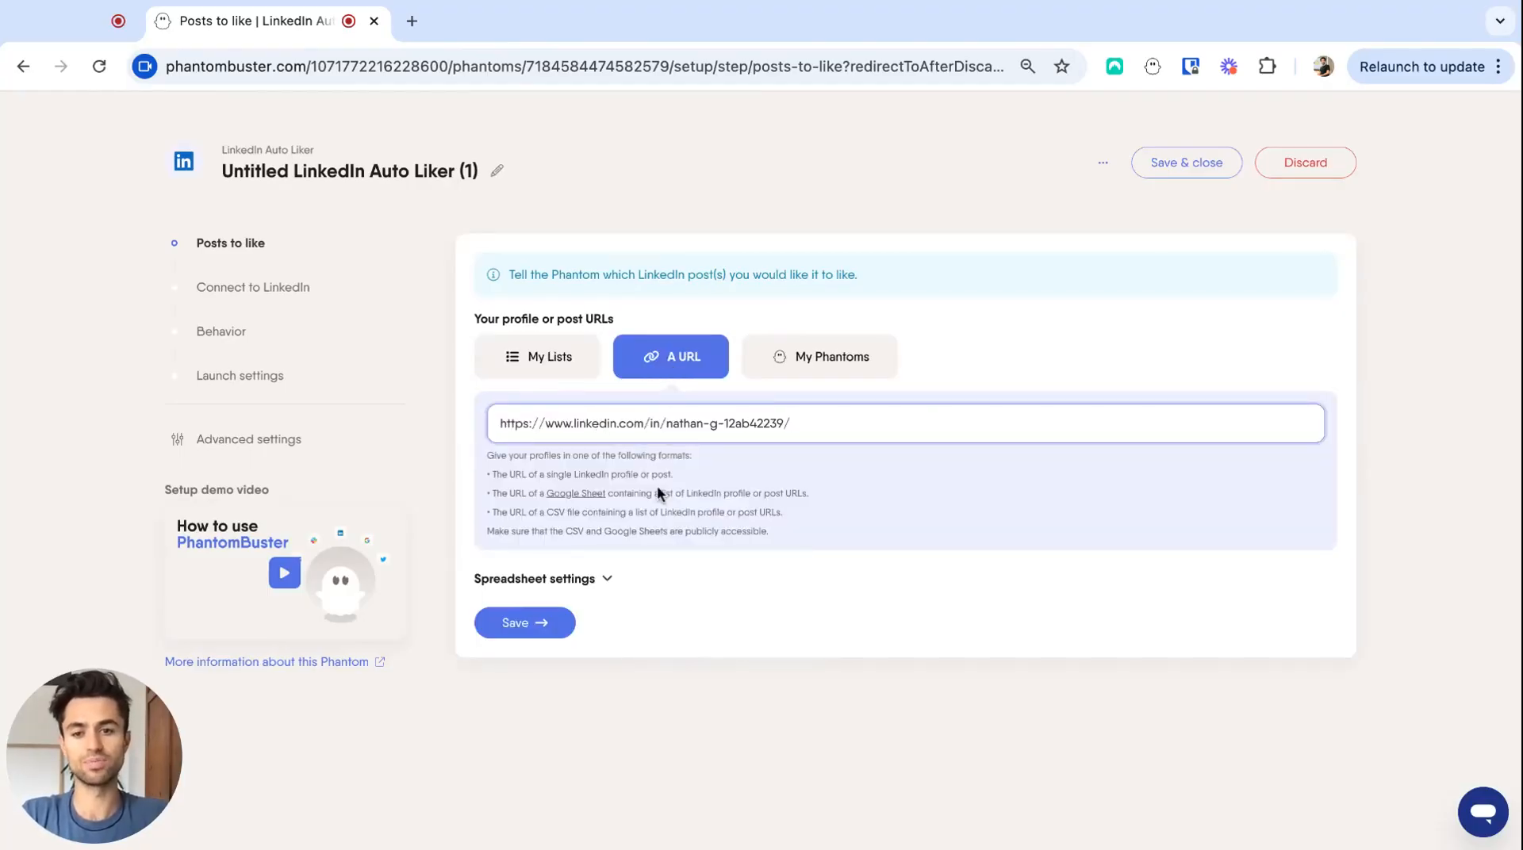
pyautogui.click(540, 626)
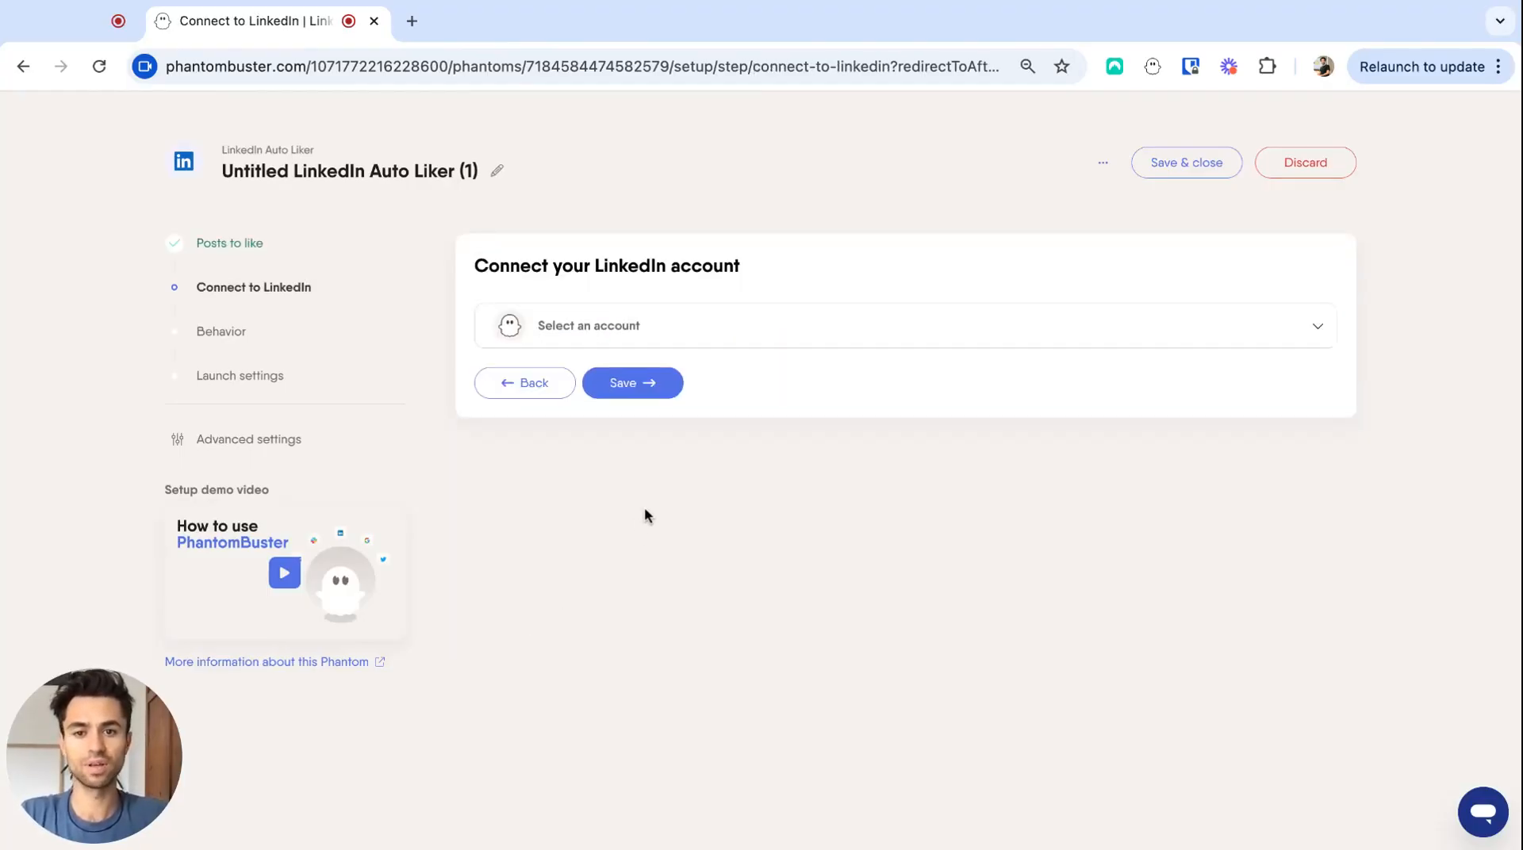
pyautogui.click(649, 397)
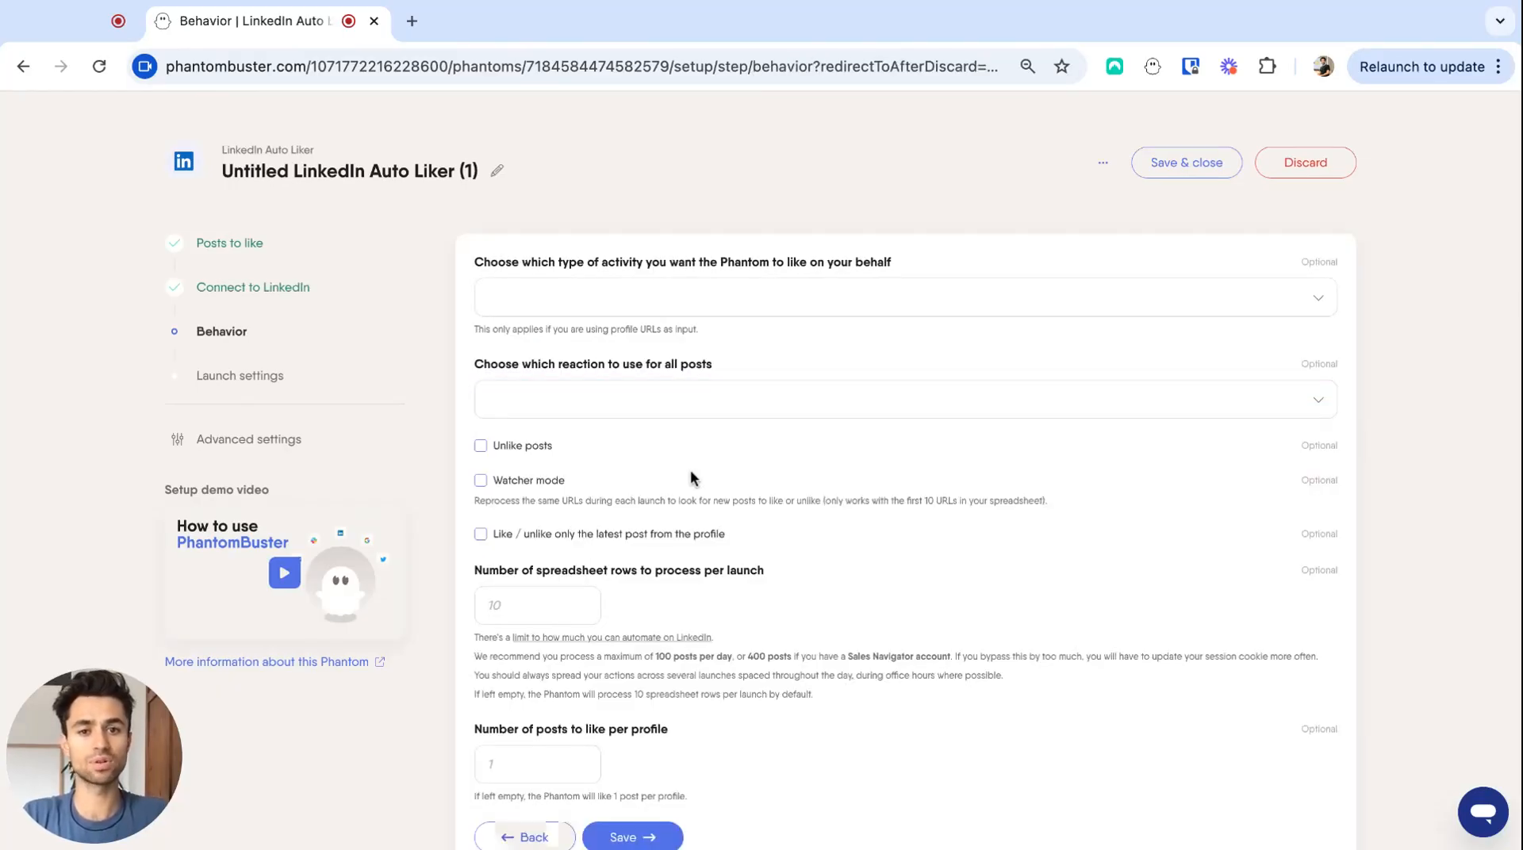
# - Enable Watcher mode for the Auto Liker and save its behavior settings
pyautogui.click(482, 486)
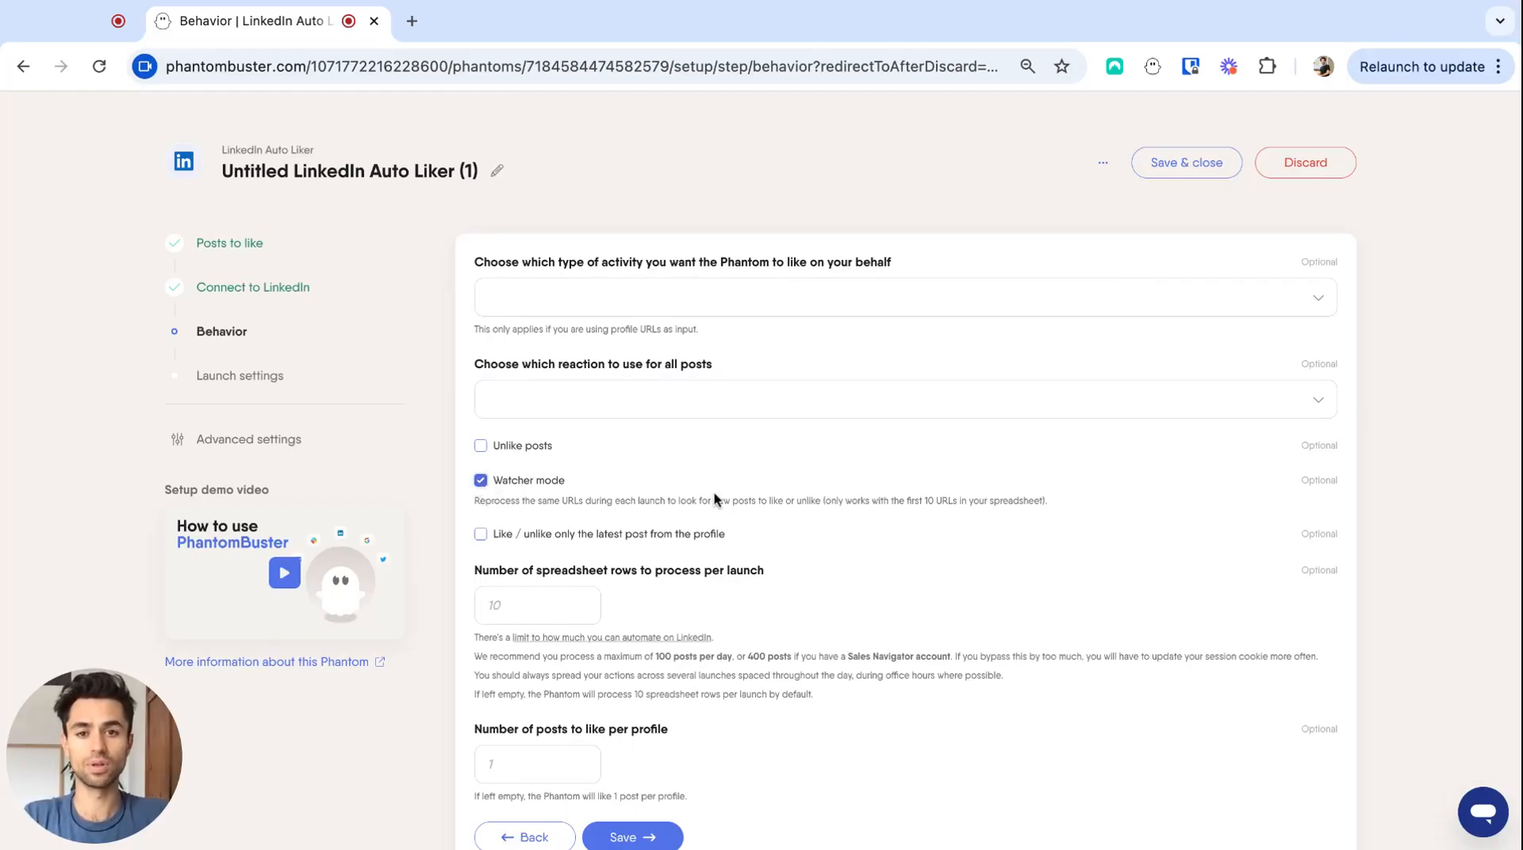
pyautogui.scroll(-1, 712, 492)
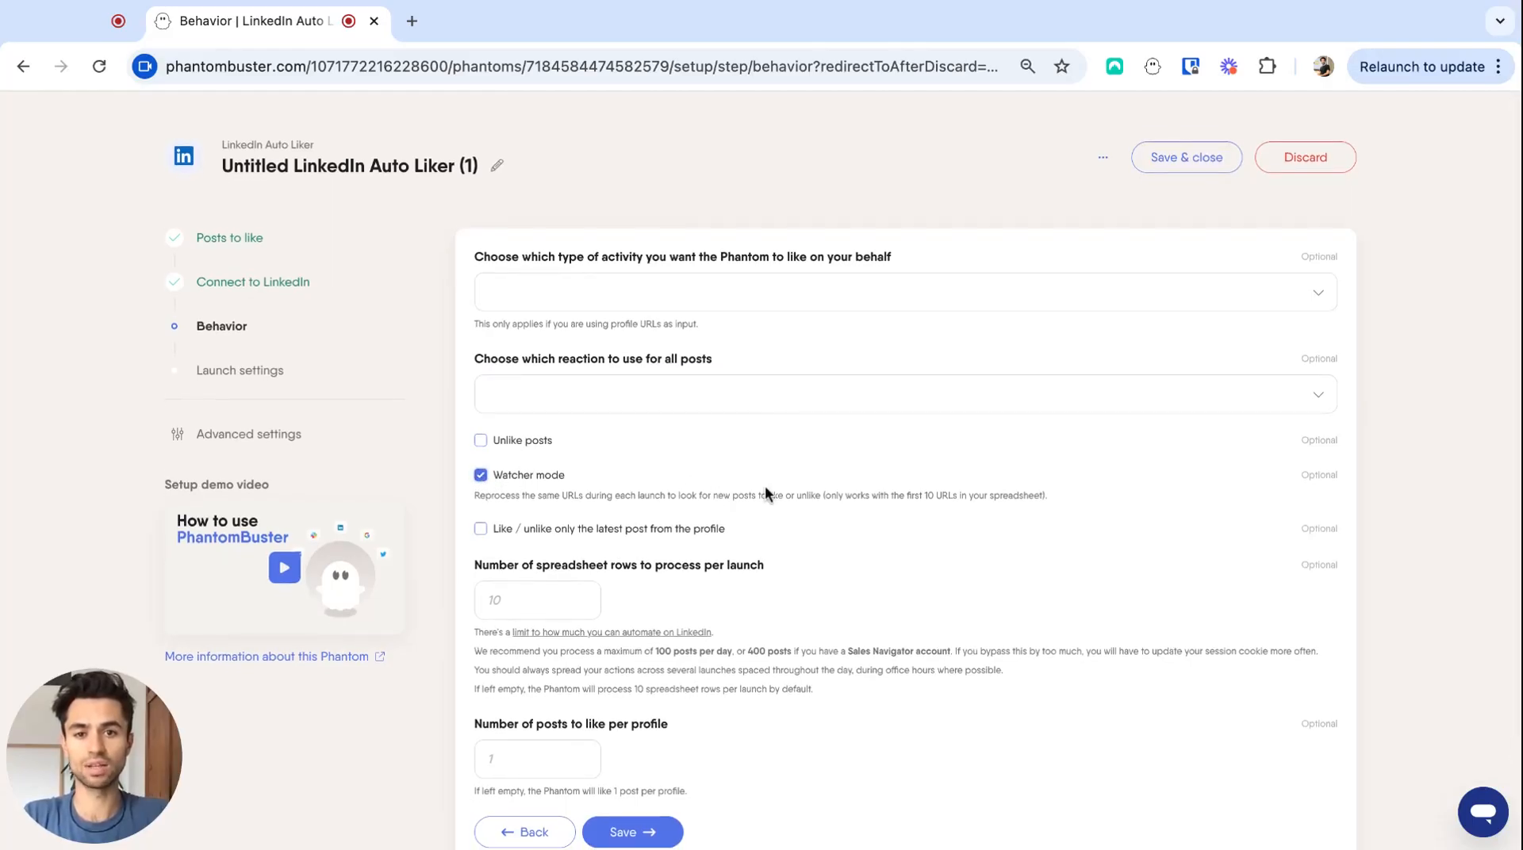
pyautogui.scroll(-3, 765, 486)
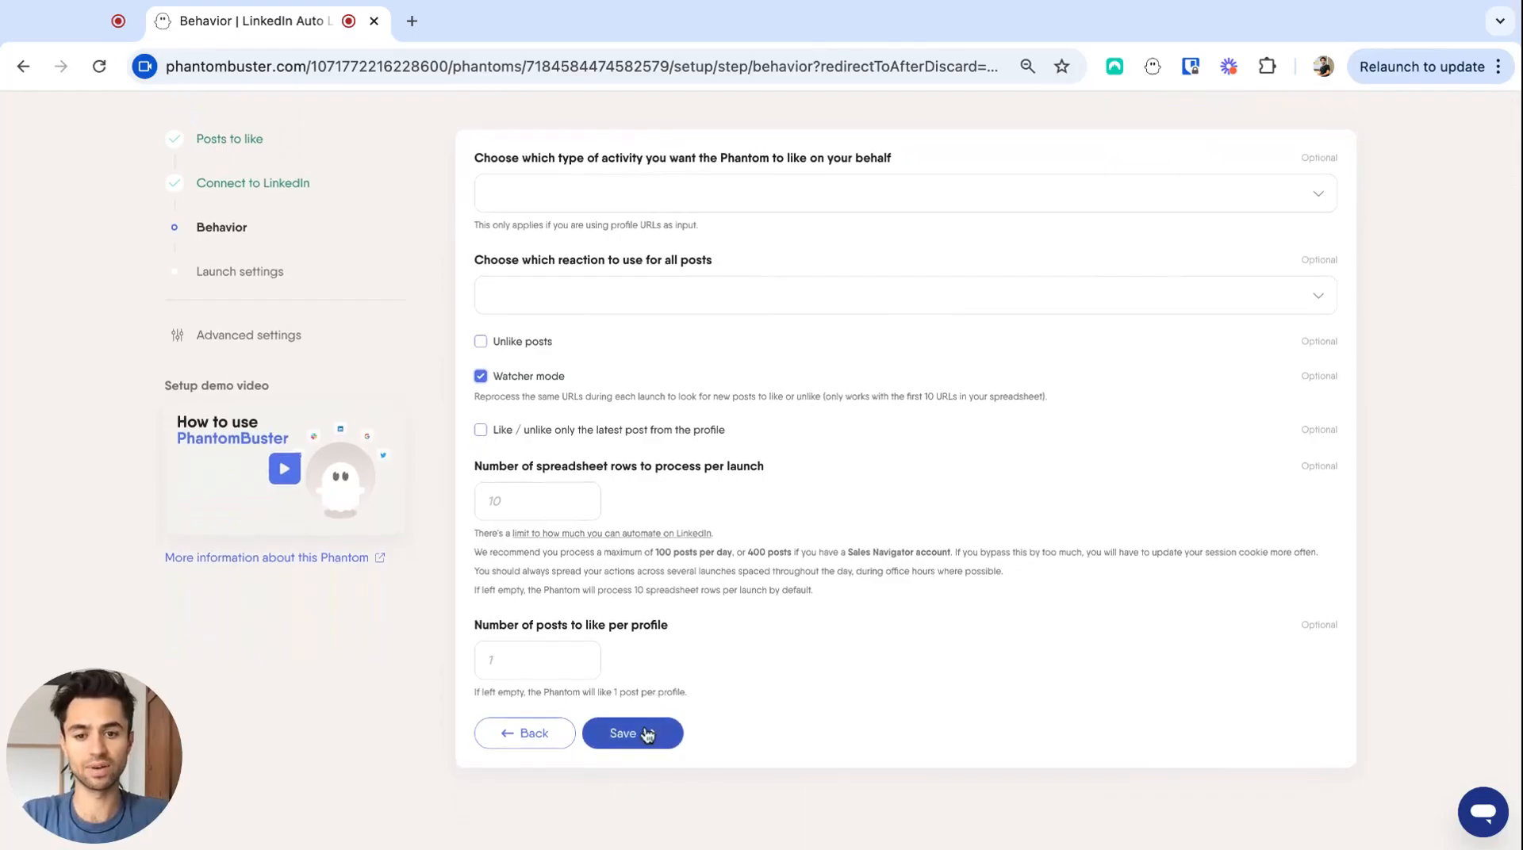
pyautogui.click(627, 734)
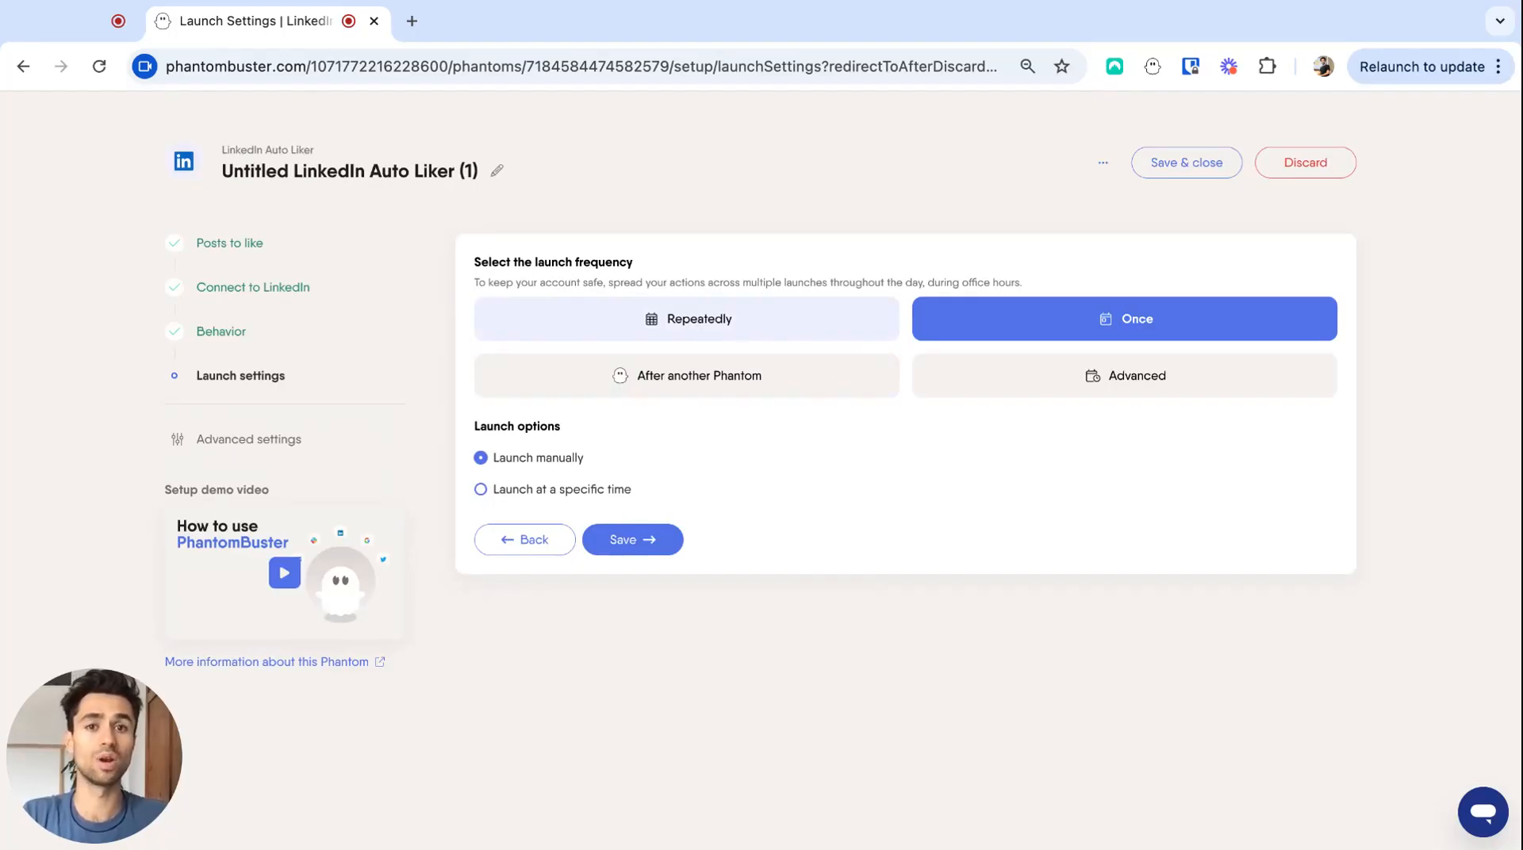
# - Schedule the Auto Liker to launch repeatedly once per hour, save the setup and launch it
pyautogui.click(724, 325)
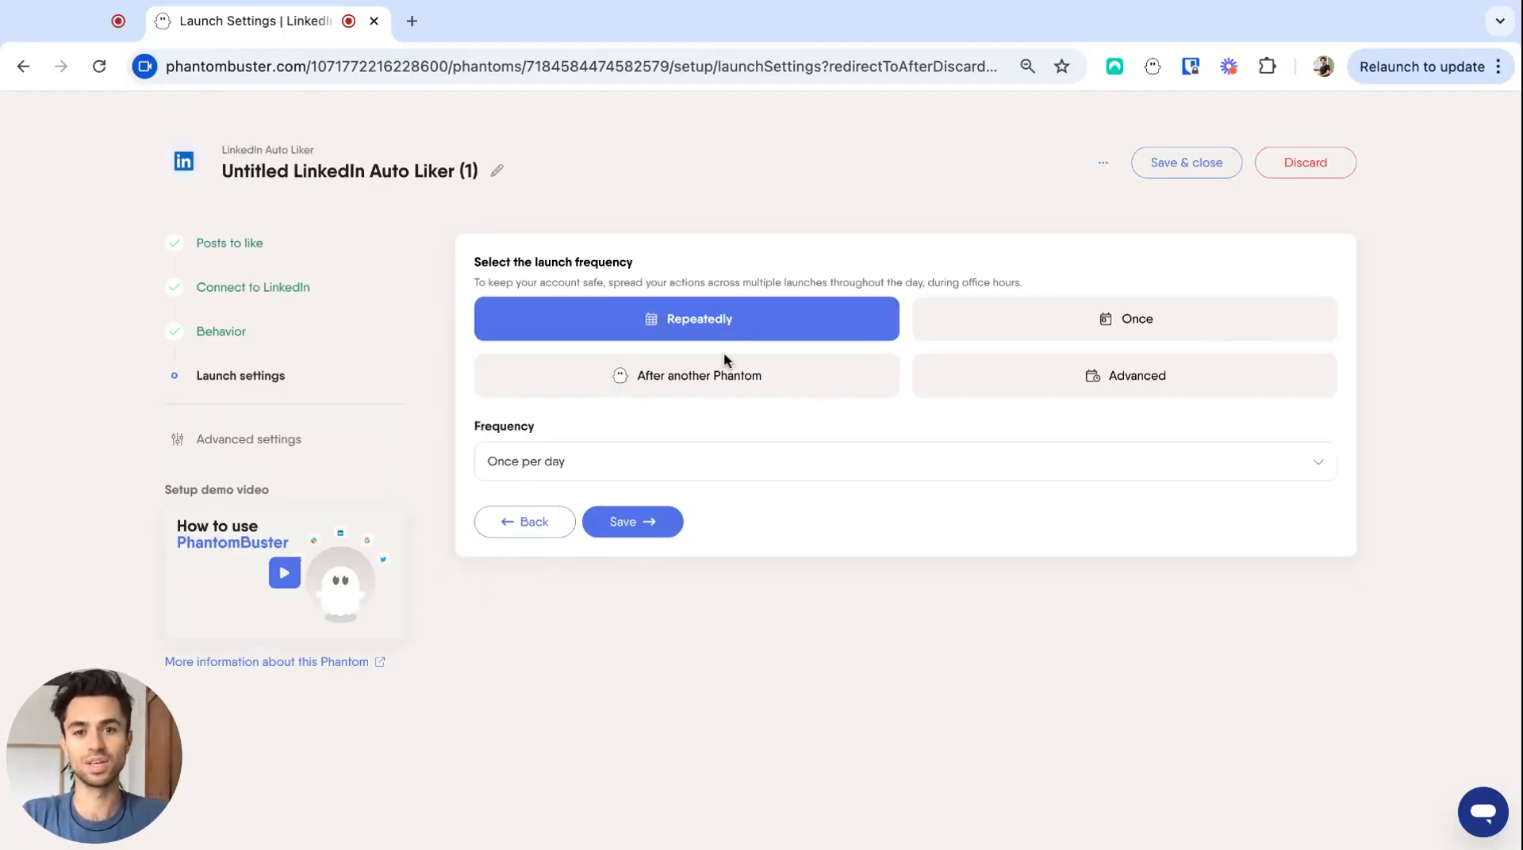
pyautogui.click(750, 454)
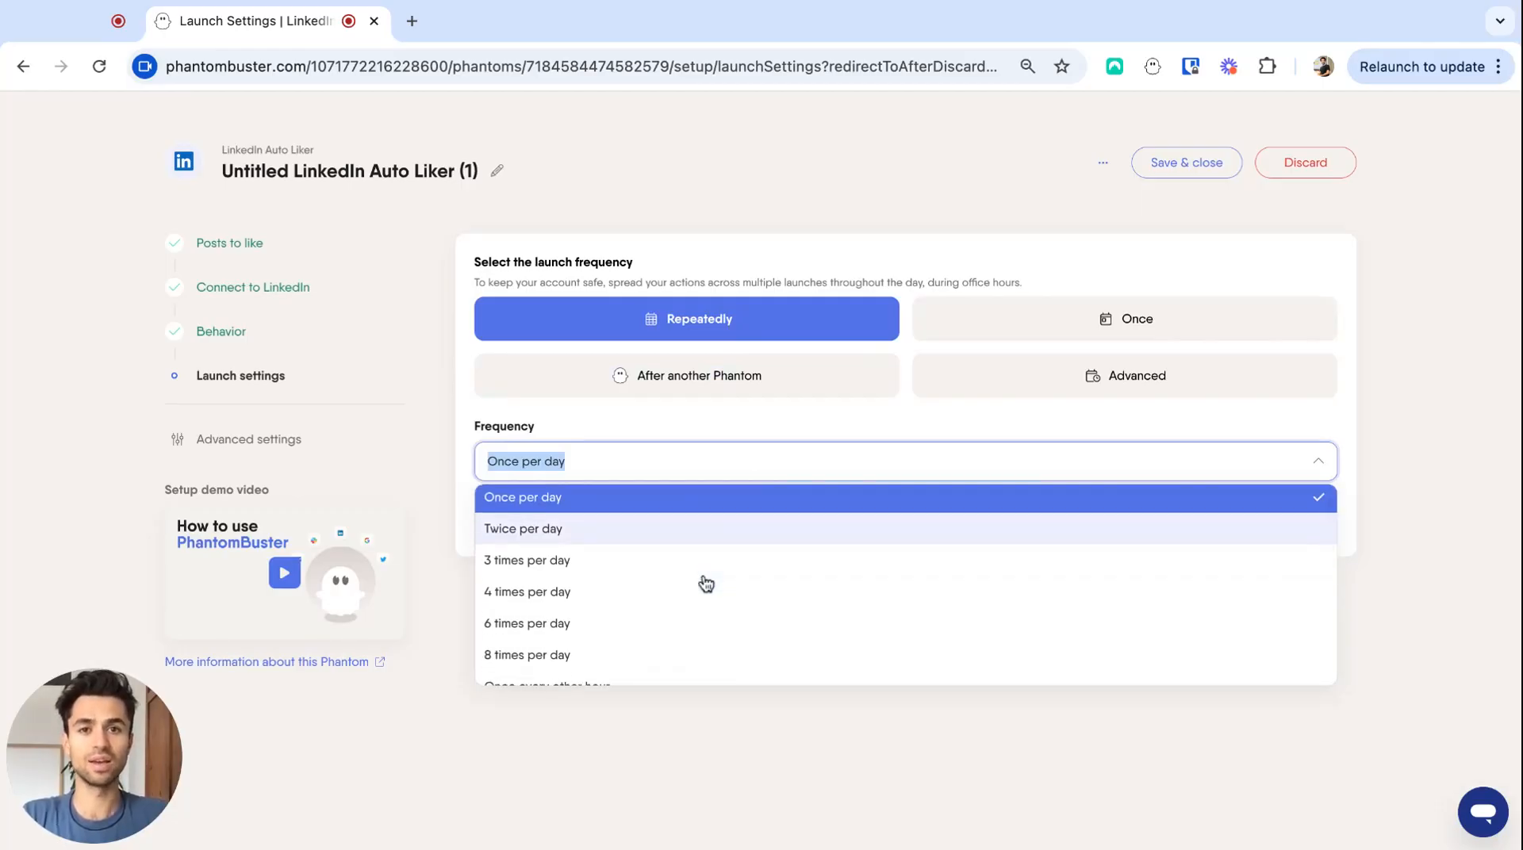
pyautogui.scroll(-2, 706, 584)
pyautogui.scroll(-1, 664, 612)
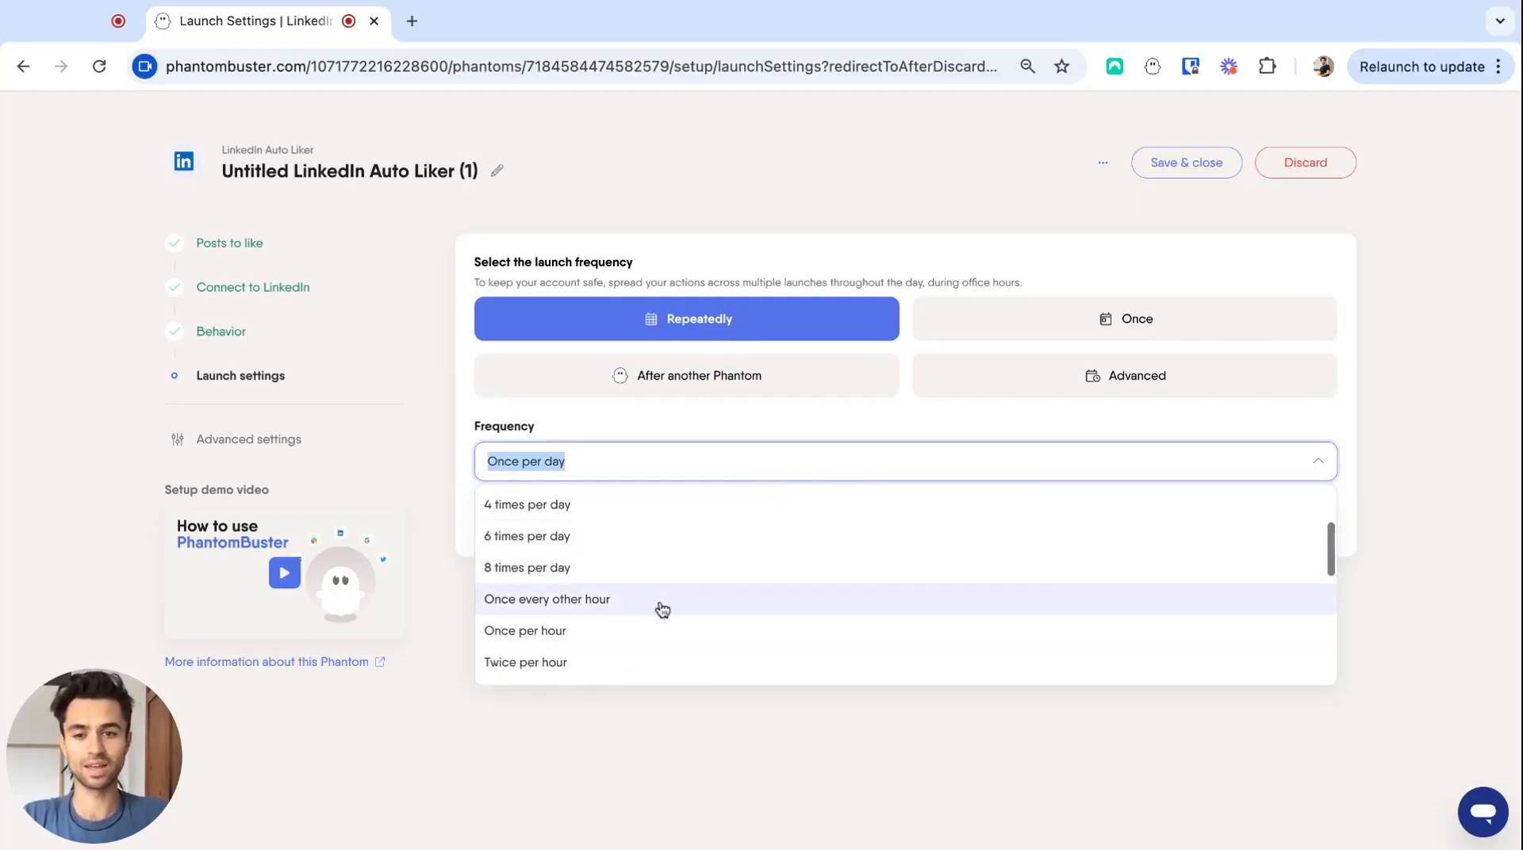
pyautogui.click(615, 632)
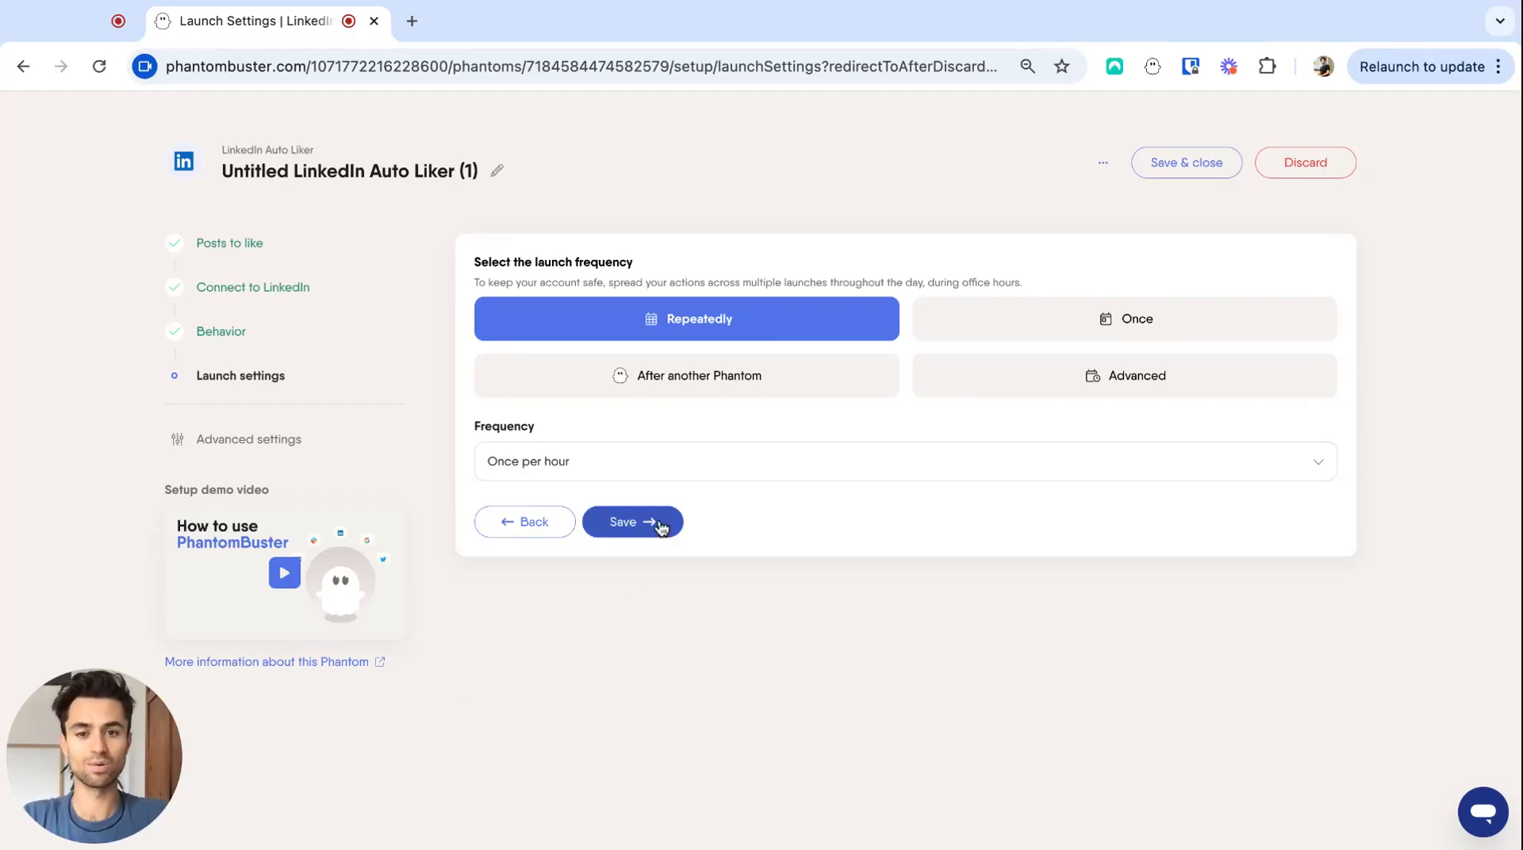
pyautogui.click(646, 530)
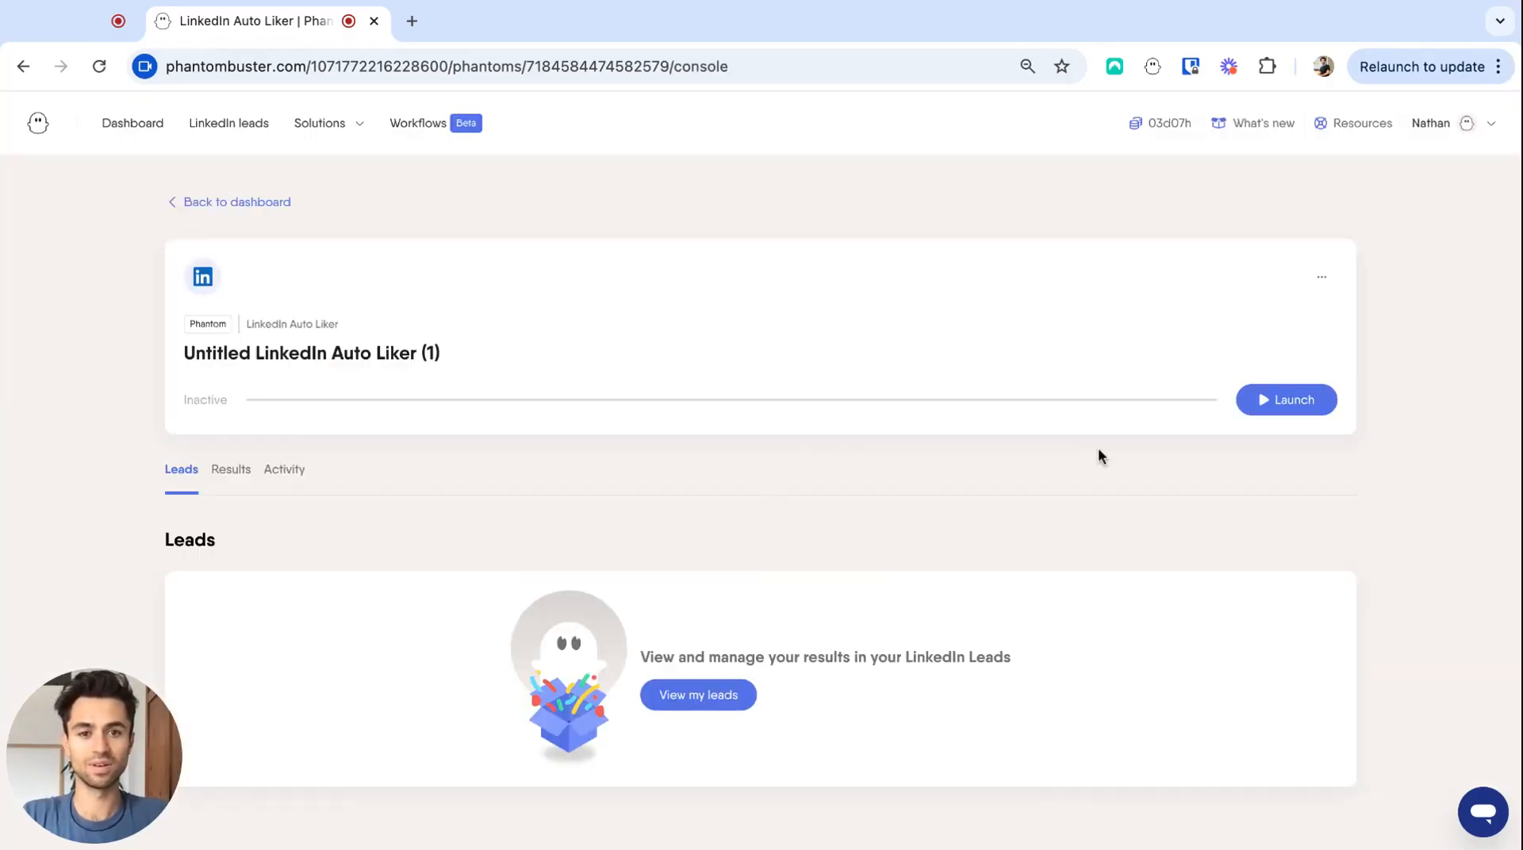
pyautogui.click(1290, 409)
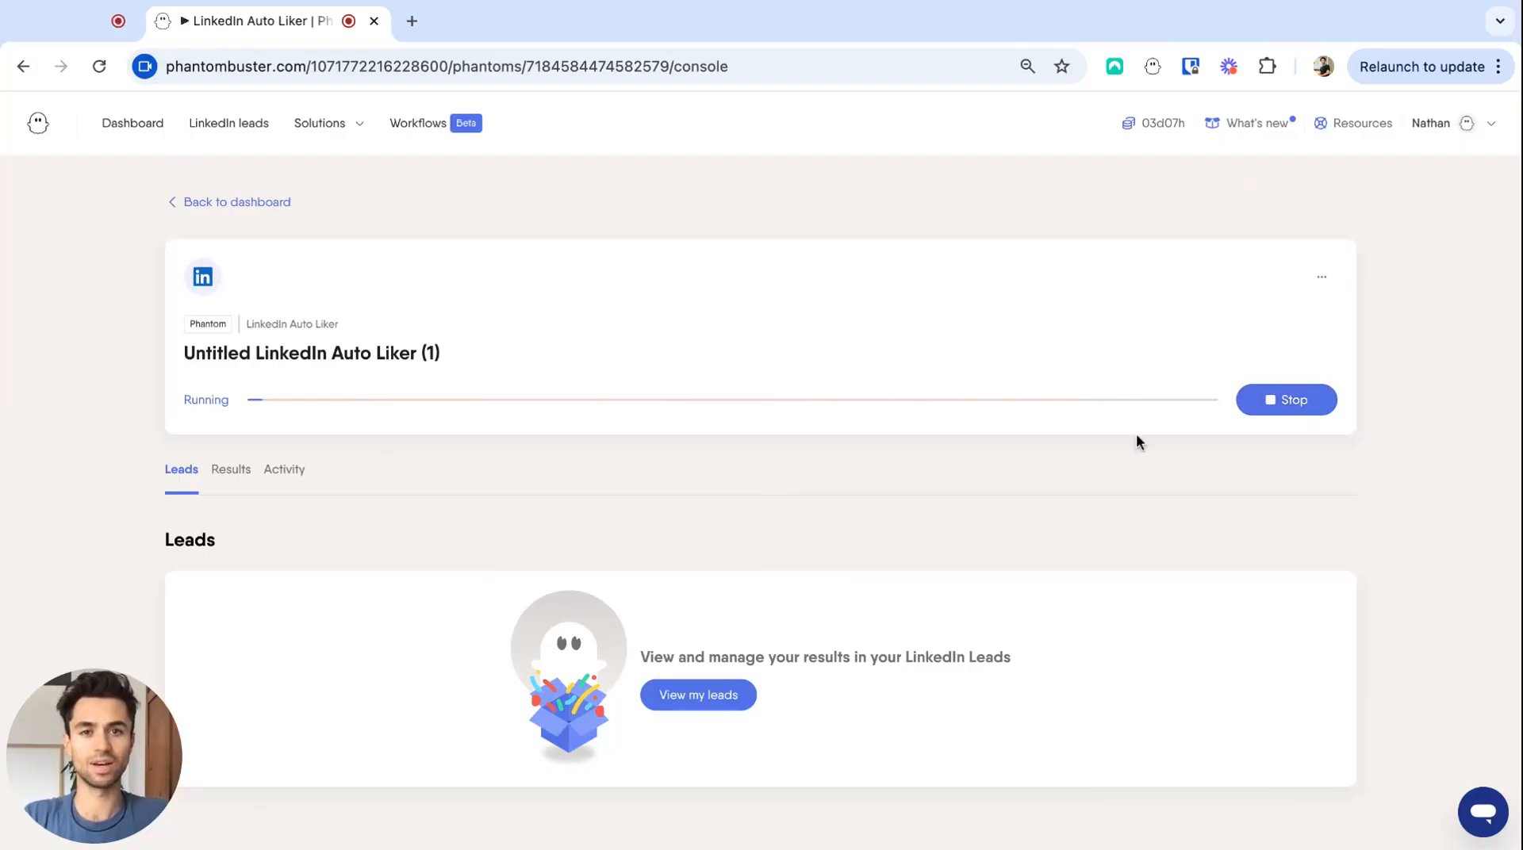